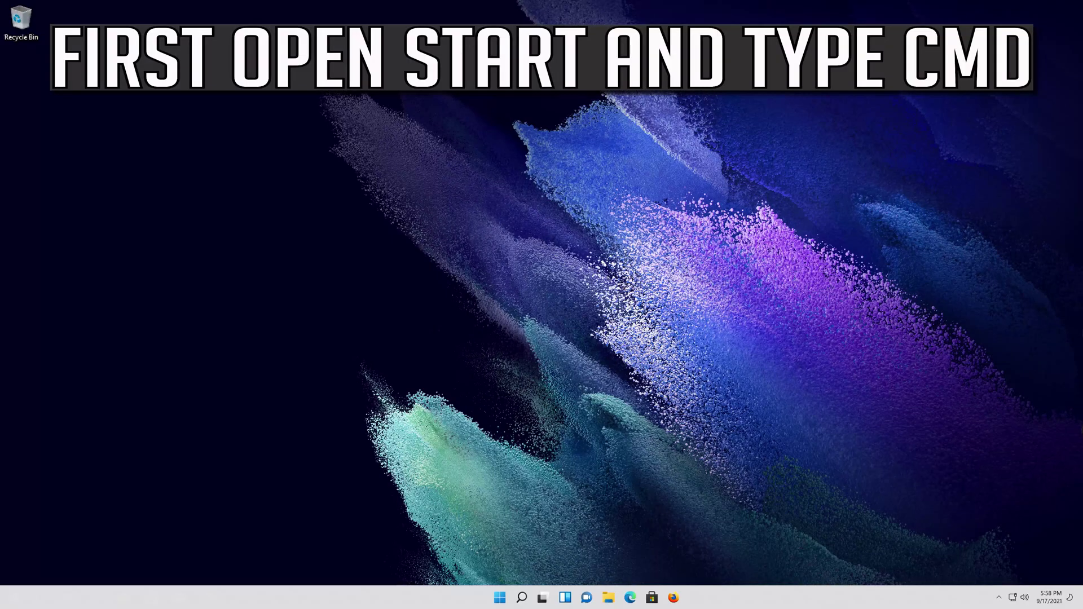
# Open Command Prompt from a search for cmd and run devmgmt.msc to launch Device Manager
pyautogui.press('super')
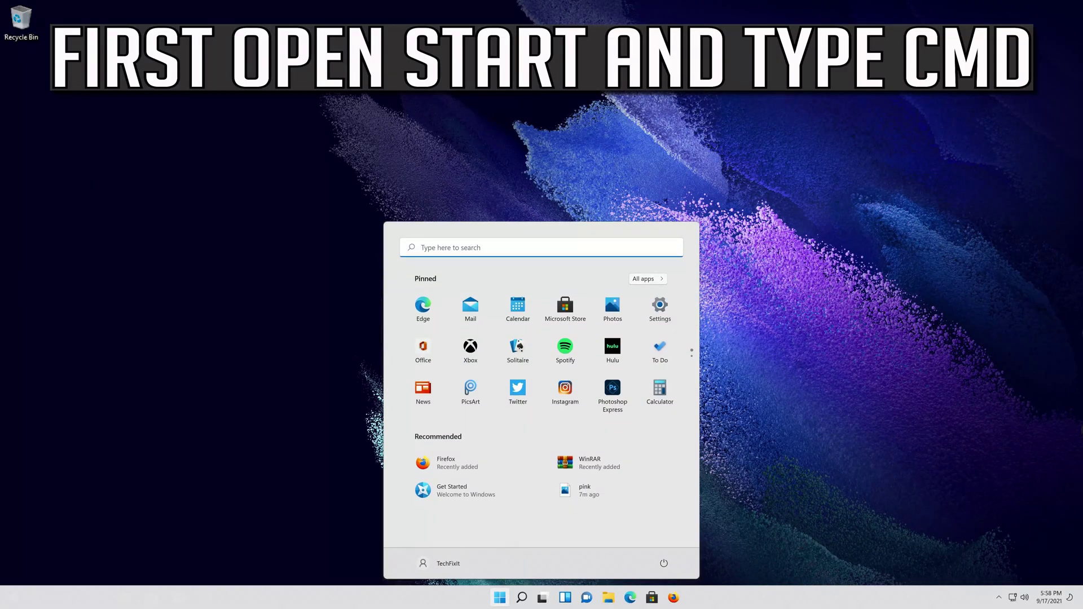
pyautogui.write('cmd')
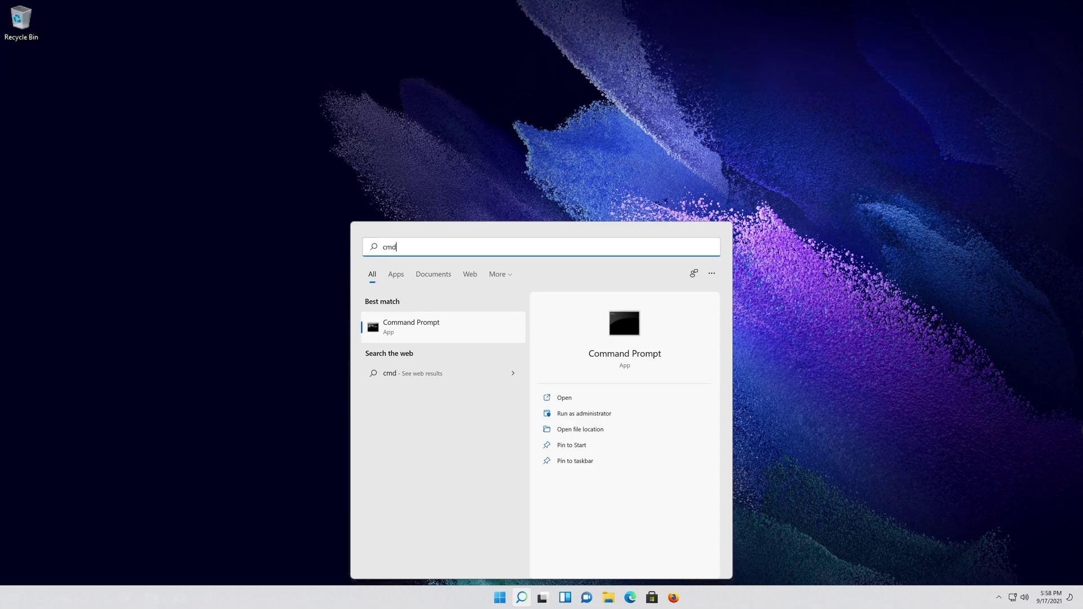
pyautogui.press('Return')
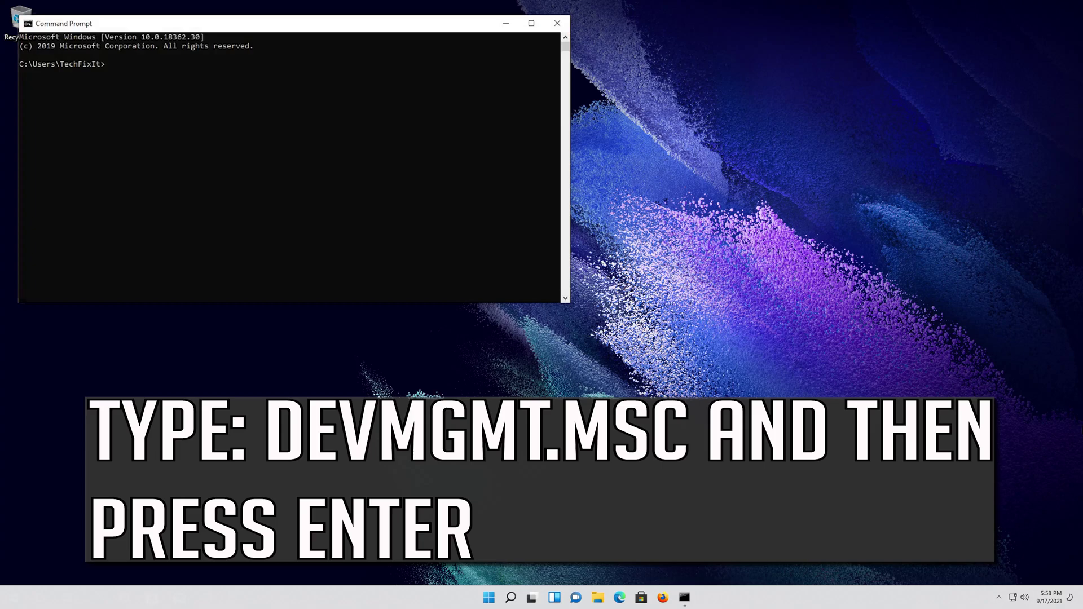
pyautogui.write('devmgmt.msc')
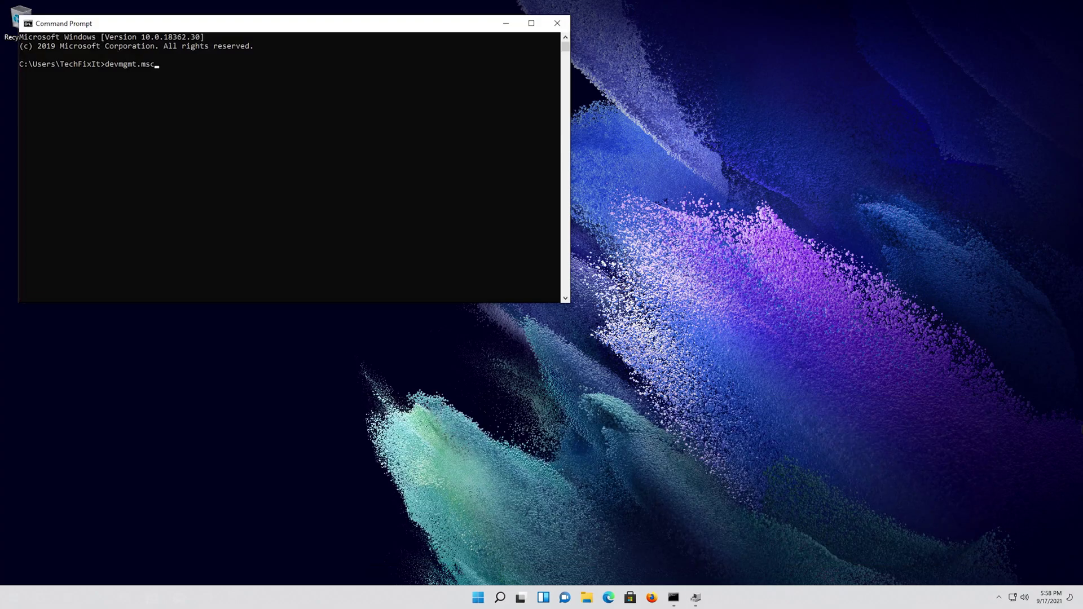
pyautogui.press('Return')
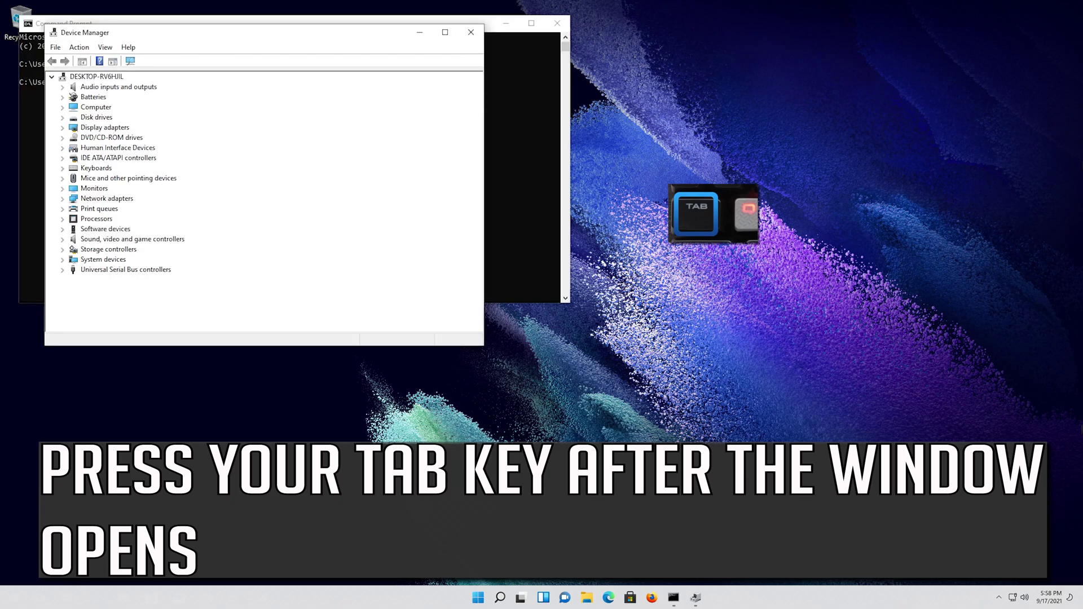
# Expand the Mice and other pointing devices category in the device tree
pyautogui.press('Tab')
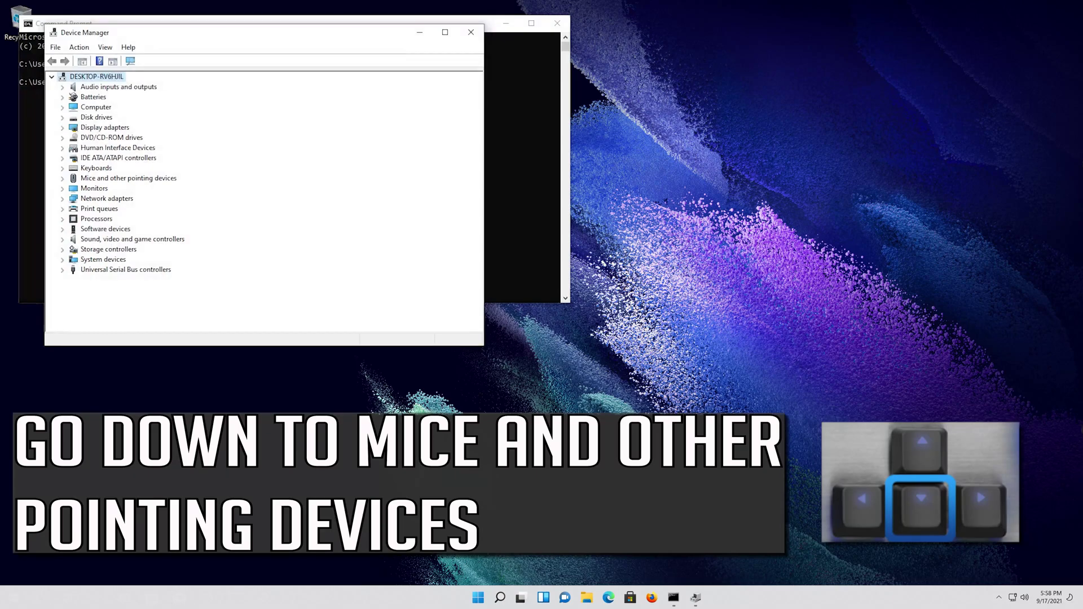
pyautogui.press('Down')
pyautogui.press('Down')
pyautogui.press('Down')
pyautogui.press('Down')
pyautogui.press('Down')
pyautogui.press('Down')
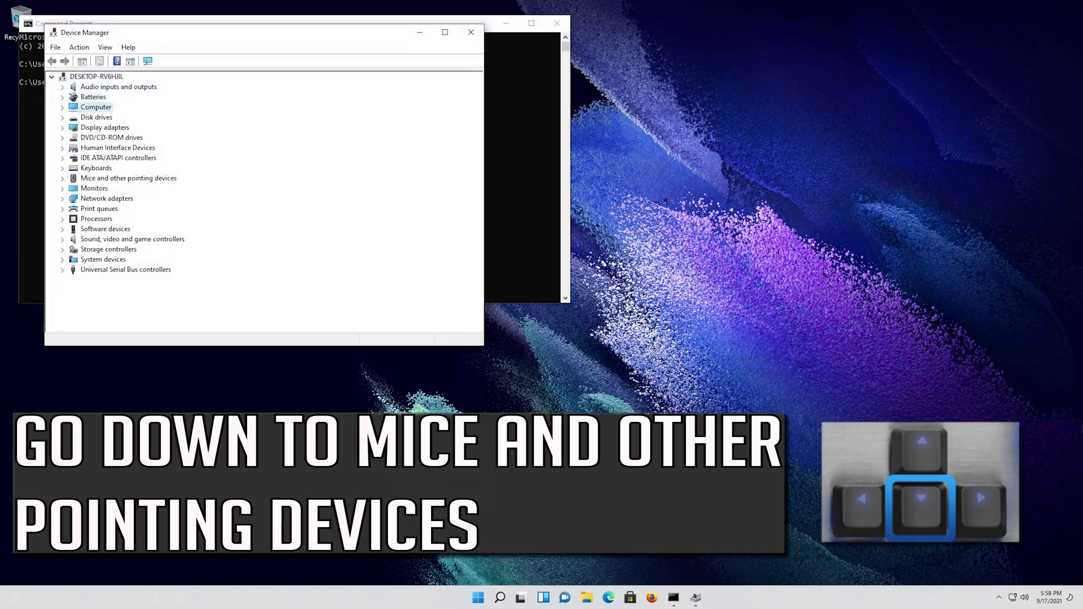
pyautogui.press('Down')
pyautogui.press('Down')
pyautogui.press('Down')
pyautogui.press('Down')
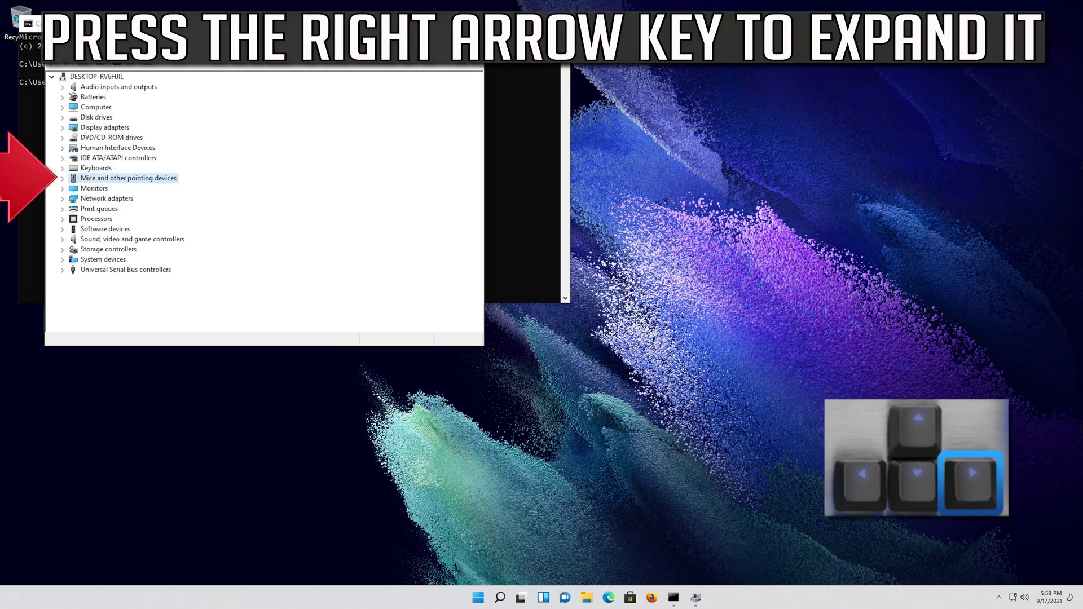
pyautogui.press('Right')
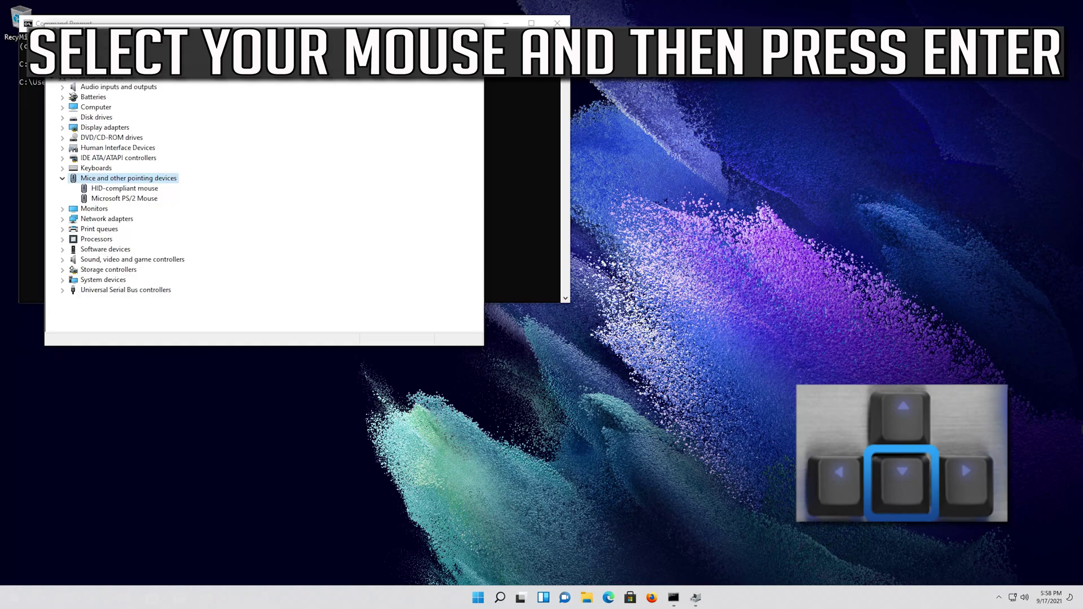
# Open the properties of the Microsoft PS/2 Mouse and show its driver settings
pyautogui.press('Down')
pyautogui.press('Down')
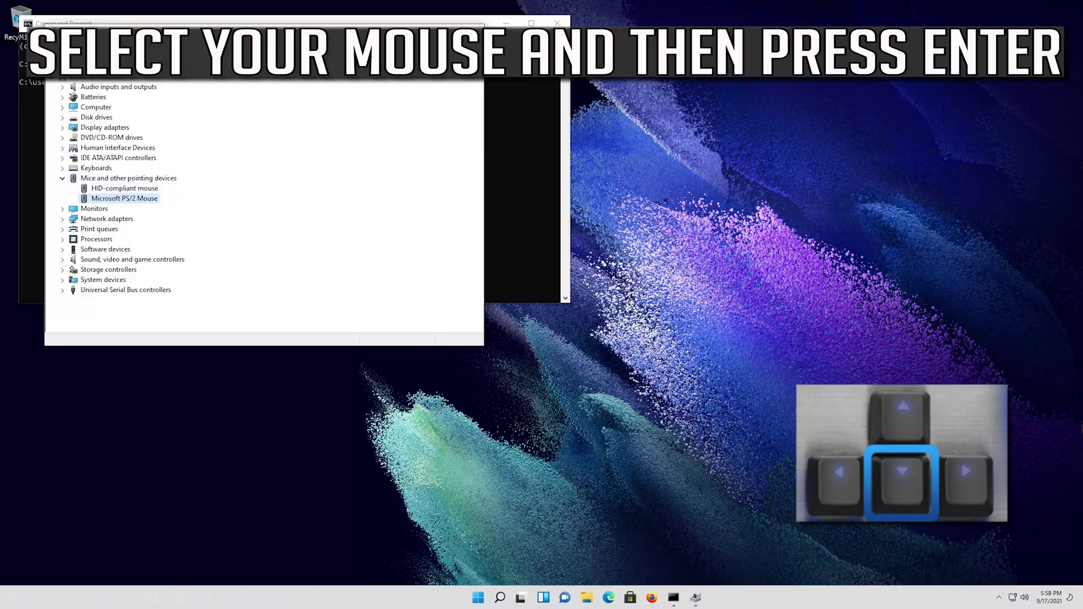
pyautogui.press('Return')
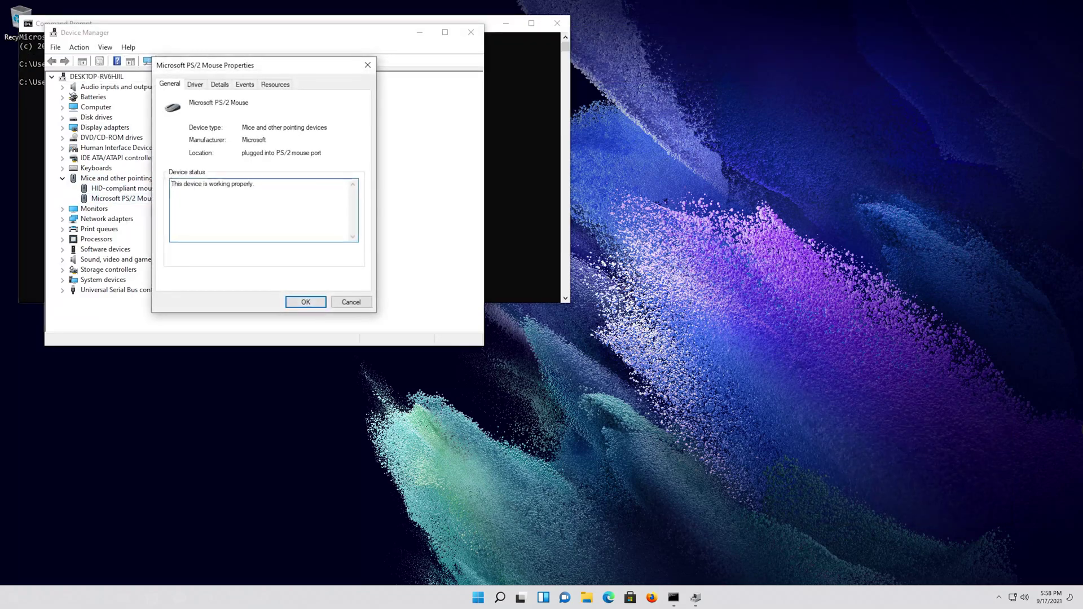
pyautogui.press('Tab')
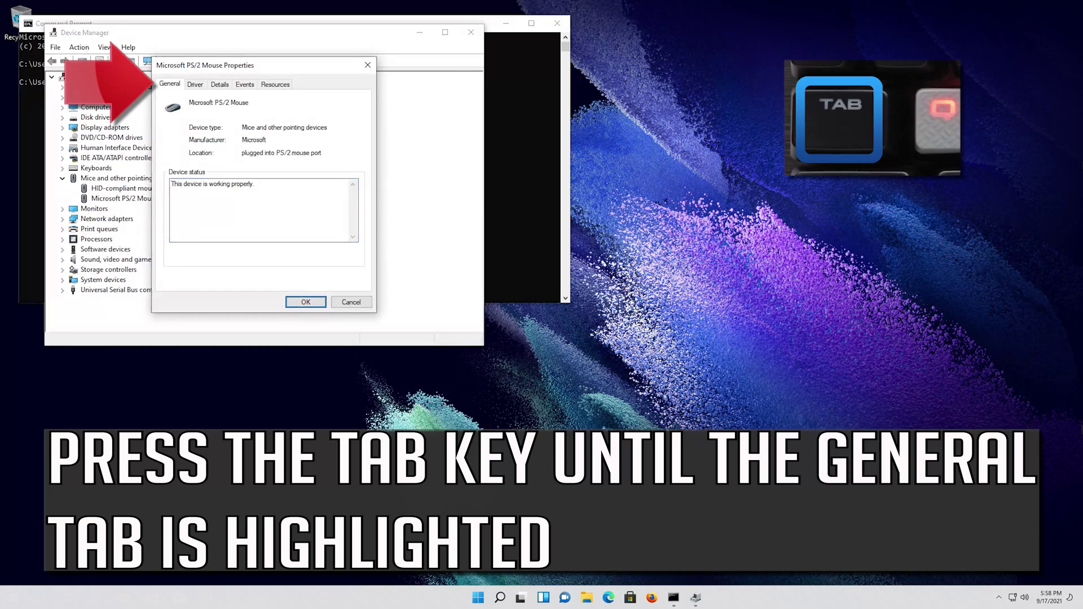
pyautogui.press('Tab')
pyautogui.press('Tab')
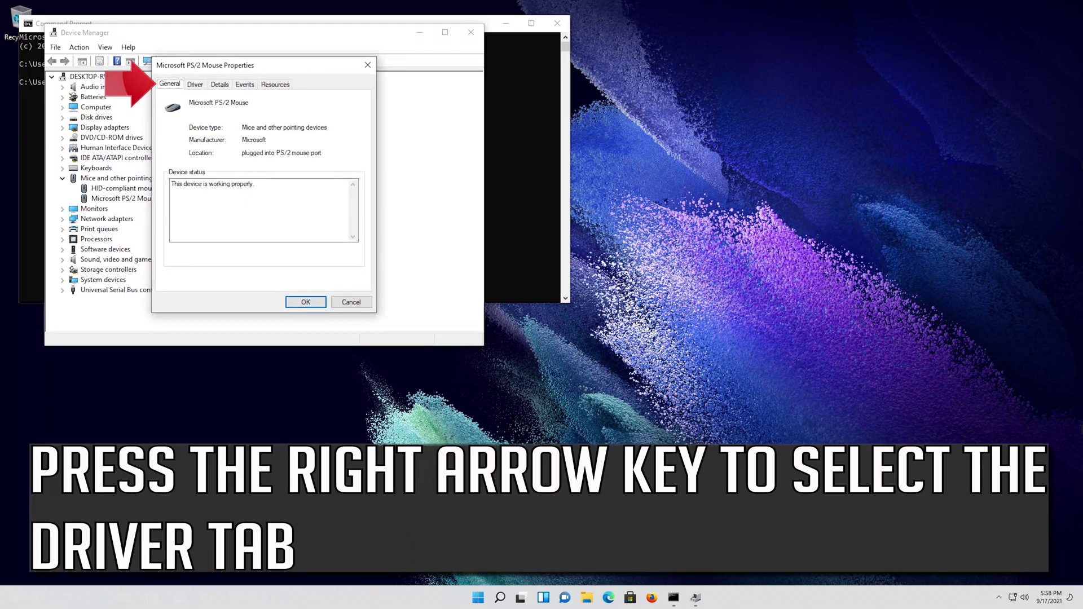
pyautogui.press('Right')
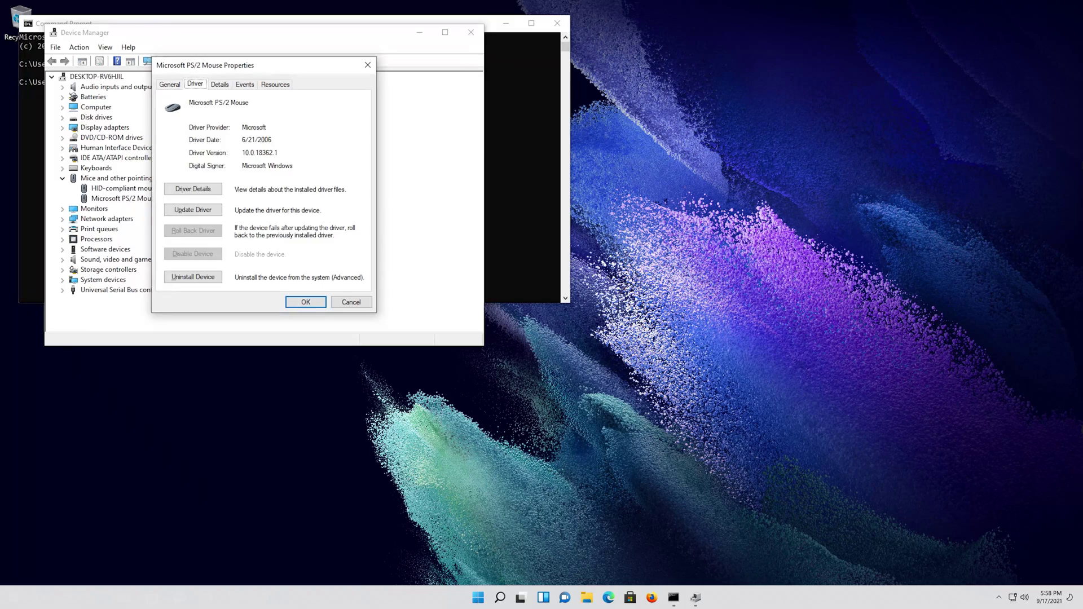
# Start a driver update for the Microsoft PS/2 Mouse that searches automatically for updated driver software
pyautogui.press('Tab')
pyautogui.press('Down')
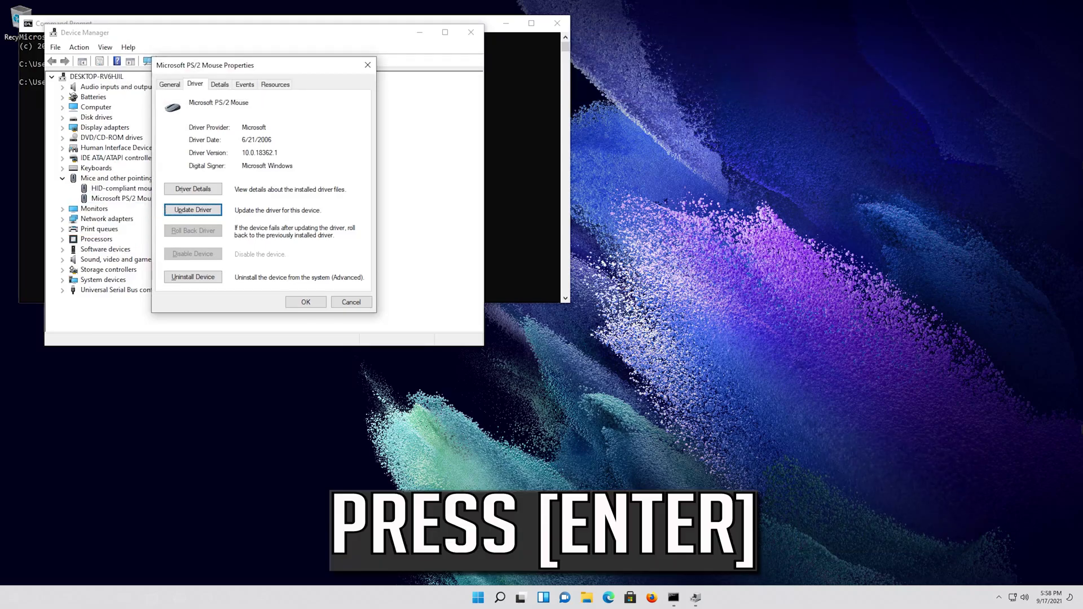
pyautogui.press('Return')
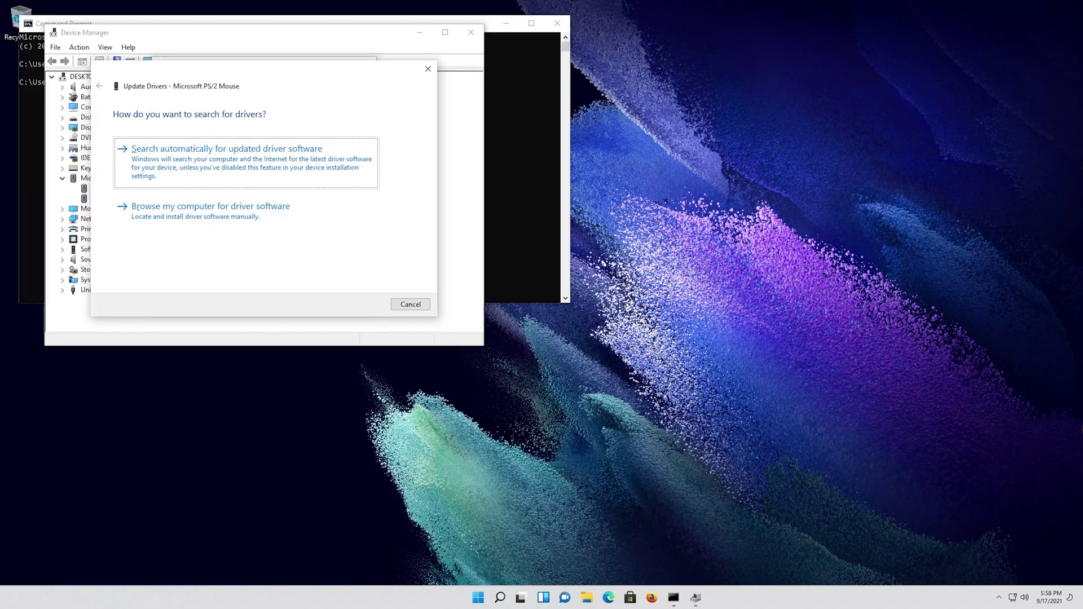
pyautogui.press('Return')
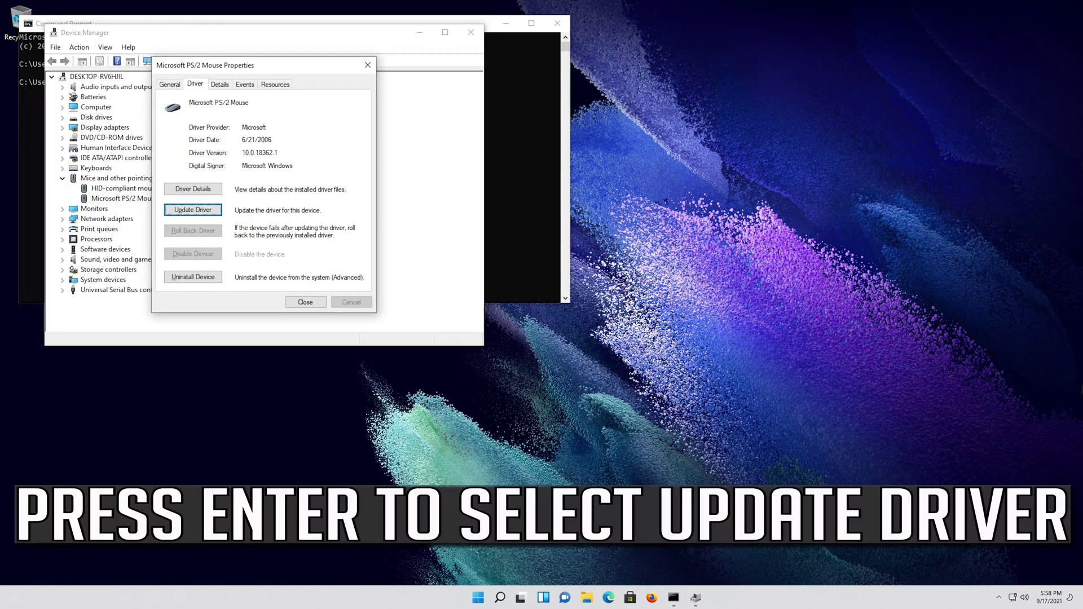
# Start another driver update that browses the computer and lets you pick from the list of available drivers
pyautogui.press('Return')
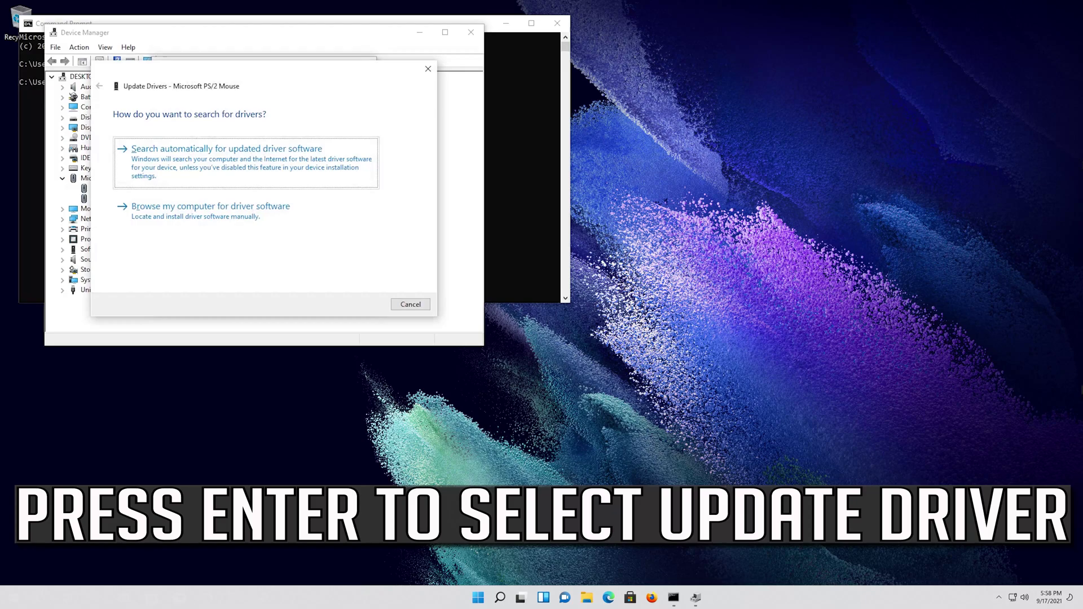
pyautogui.press('Tab')
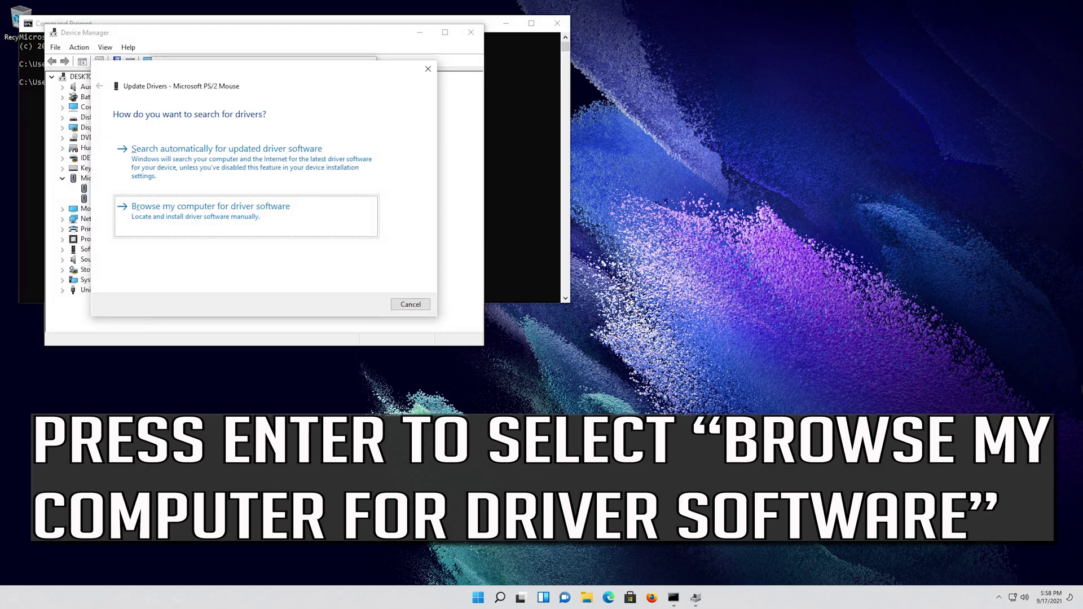
pyautogui.press('Return')
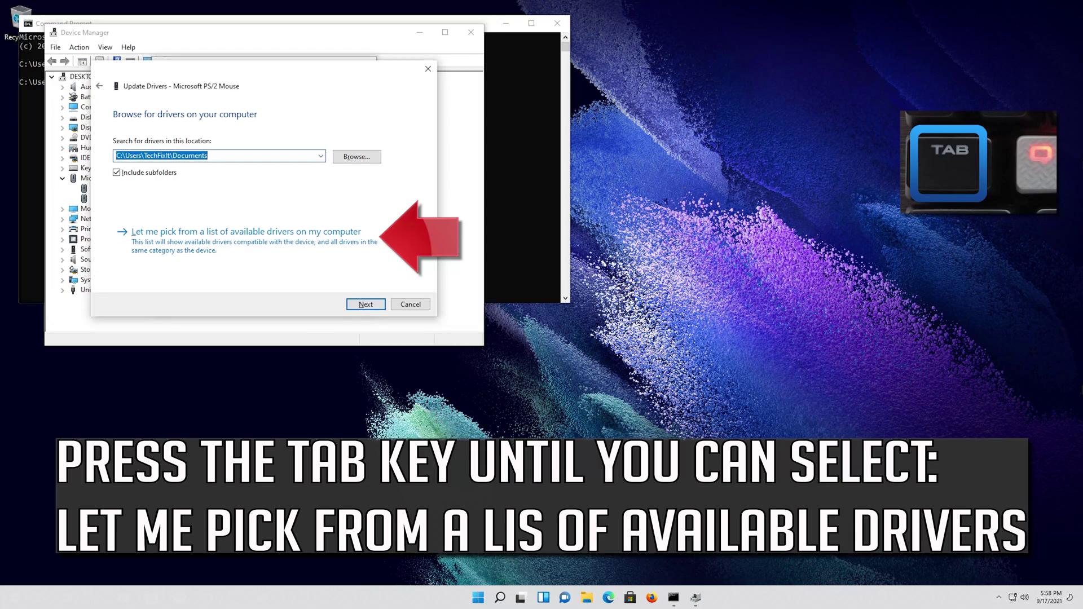
pyautogui.press('Tab')
pyautogui.press('Tab')
pyautogui.press('Tab')
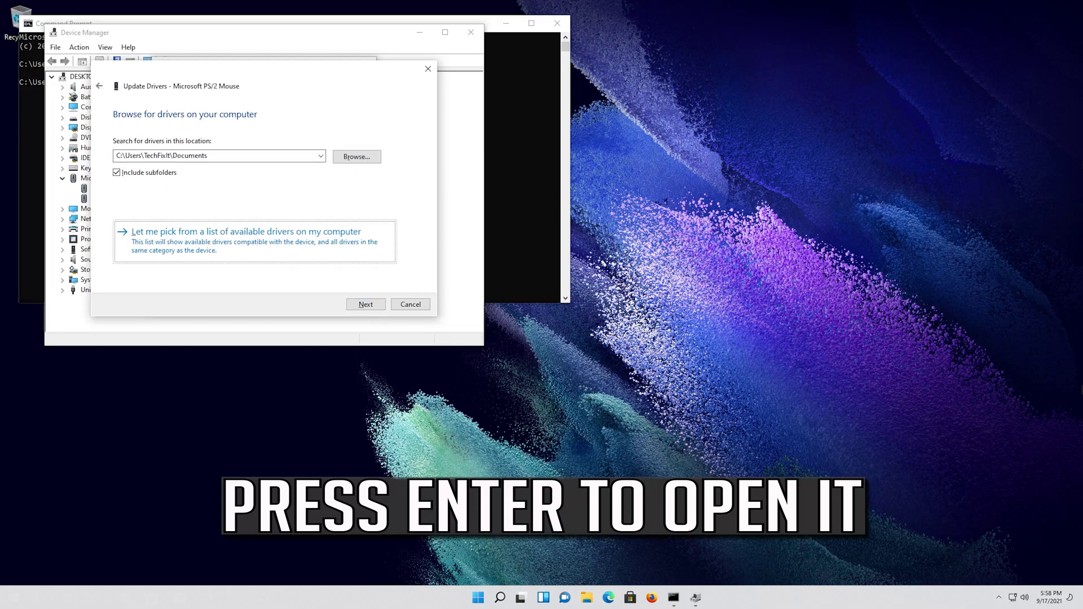
pyautogui.press('Return')
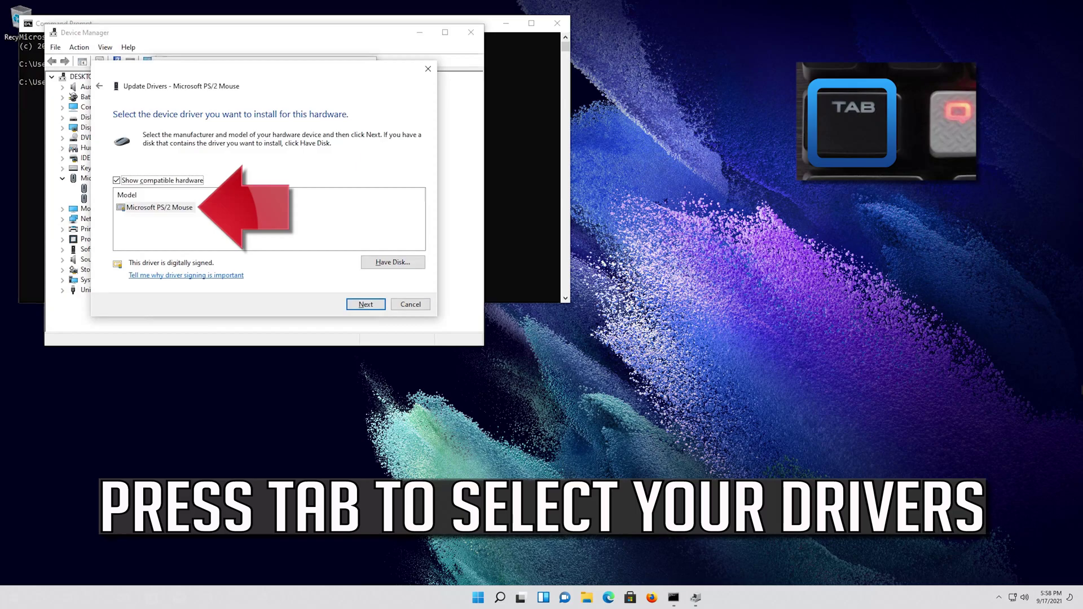
# Select the Microsoft PS/2 Mouse model from the compatible hardware and install its driver
pyautogui.press('Tab')
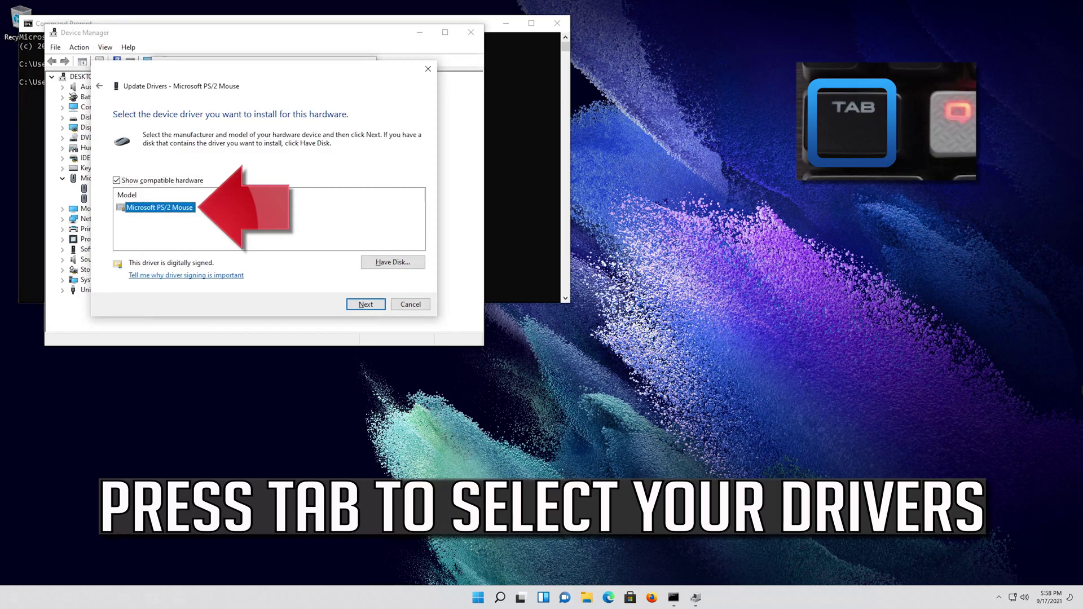
pyautogui.press('Tab')
pyautogui.press('Tab')
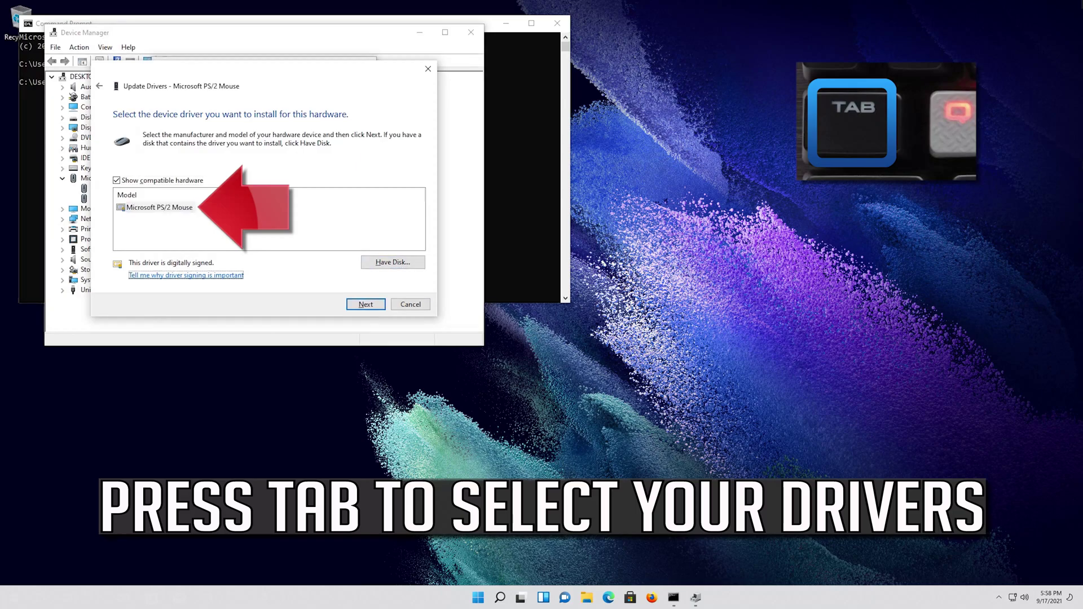
pyautogui.press('Tab')
pyautogui.press('Tab')
pyautogui.press('Tab')
pyautogui.press('Tab')
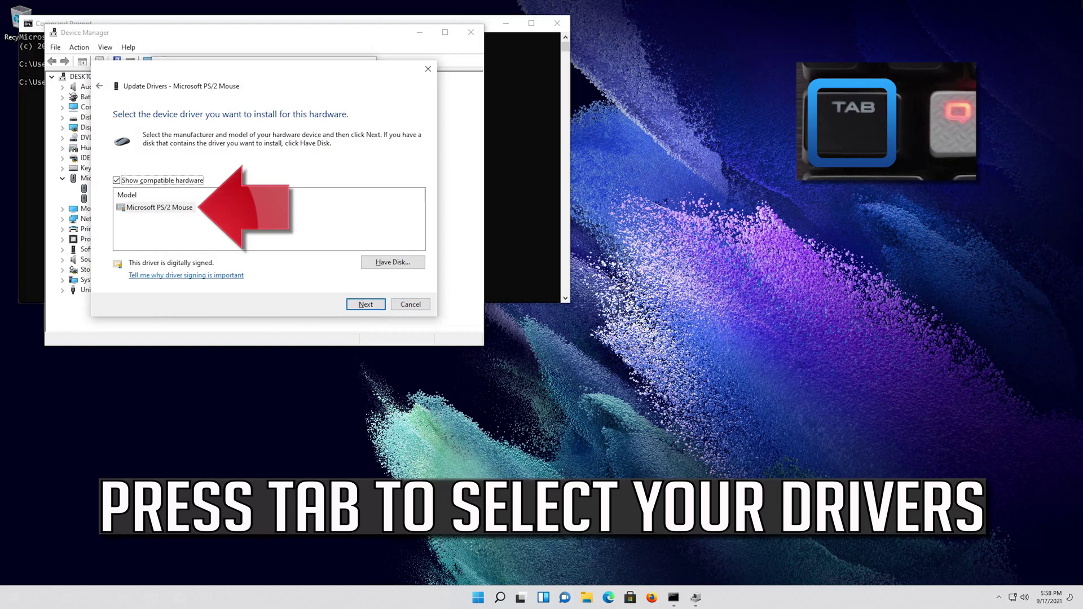
pyautogui.press('Tab')
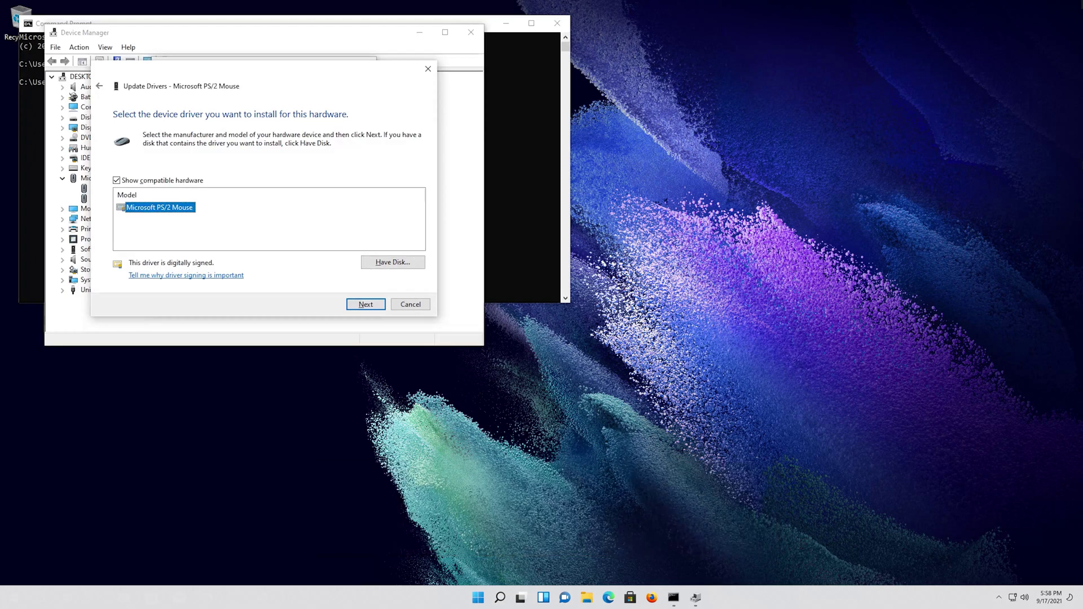
pyautogui.press('Return')
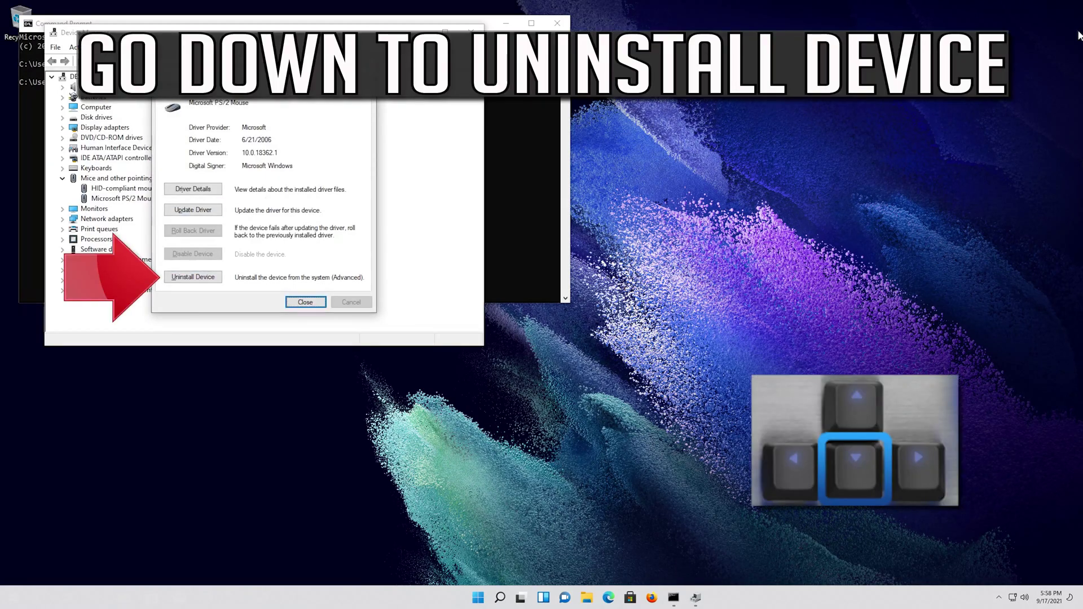
# Uninstall the Microsoft PS/2 Mouse device and restart the computer to finish removing it
pyautogui.press('Tab')
pyautogui.press('Tab')
pyautogui.press('Down')
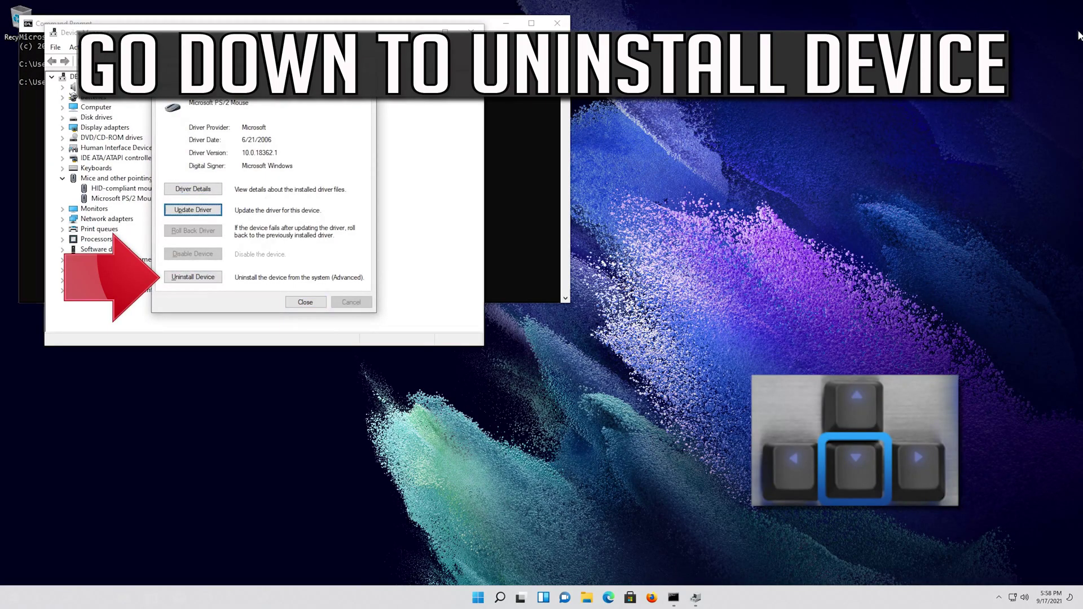
pyautogui.press('Down')
pyautogui.press('Return')
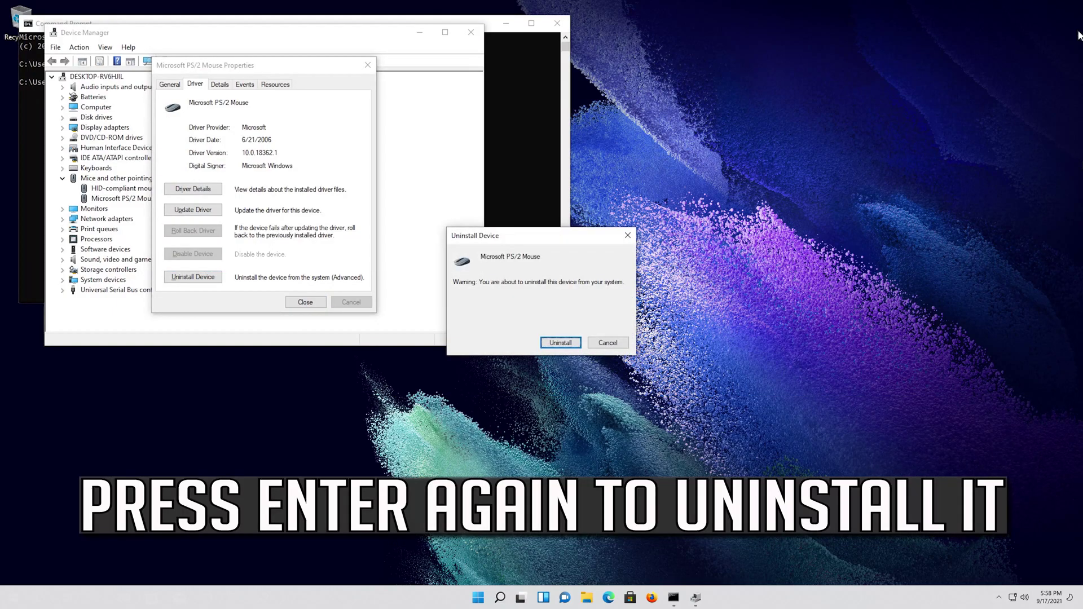
pyautogui.press('Return')
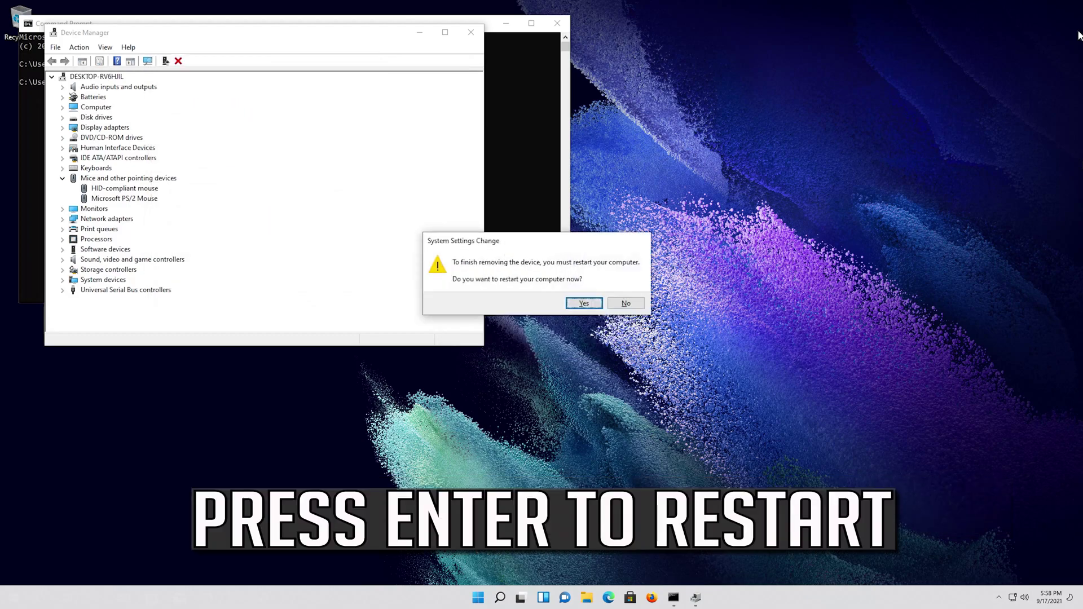
pyautogui.press('Return')
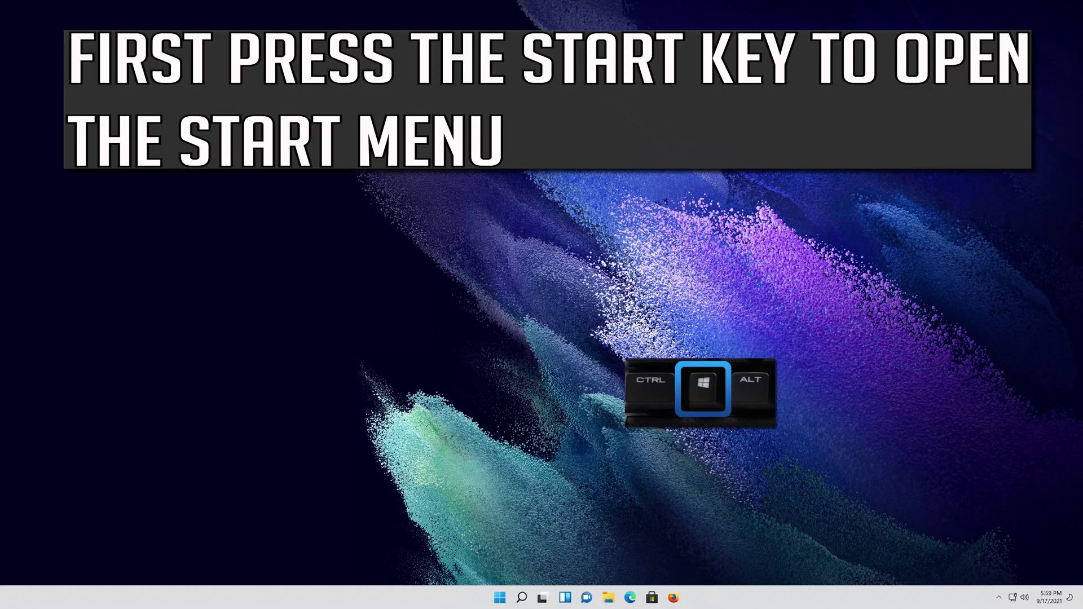
# Launch Registry Editor with regedit and allow it to make changes to the device
pyautogui.press('super')
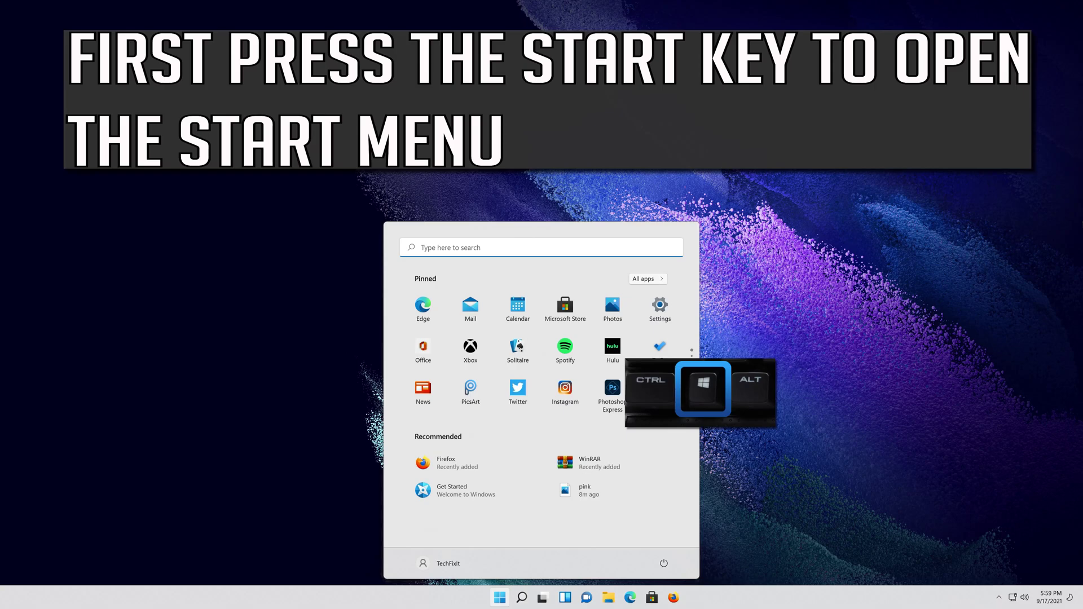
pyautogui.write('regedit')
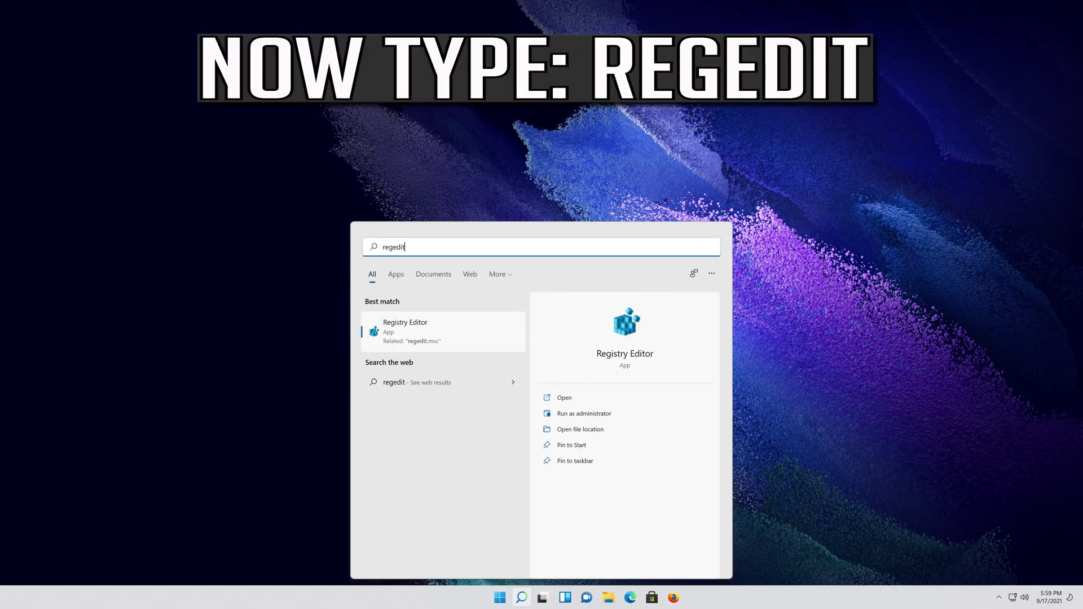
pyautogui.press('Return')
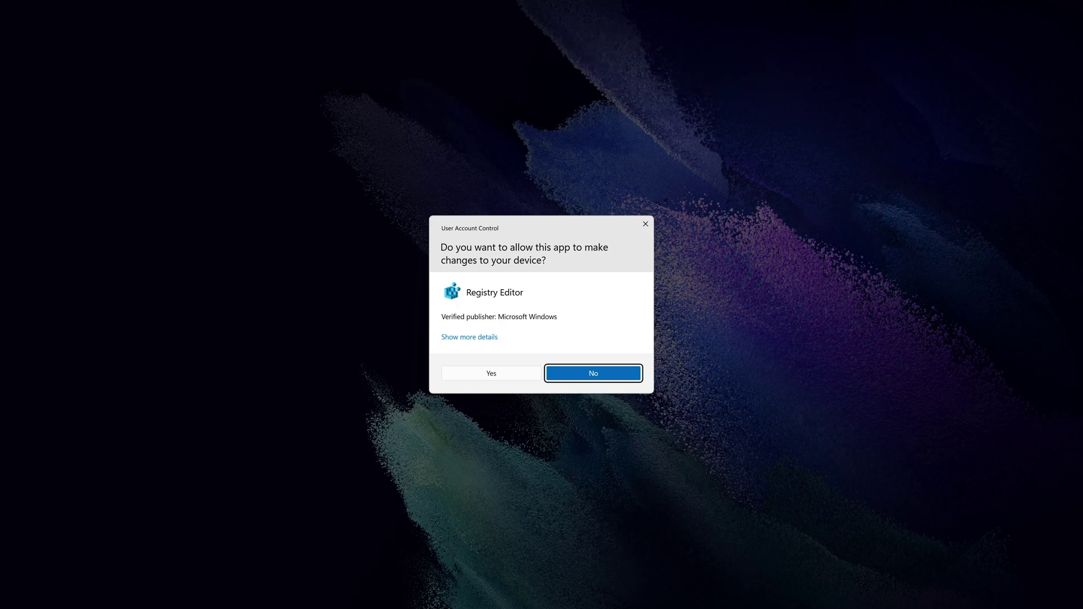
pyautogui.press('Left')
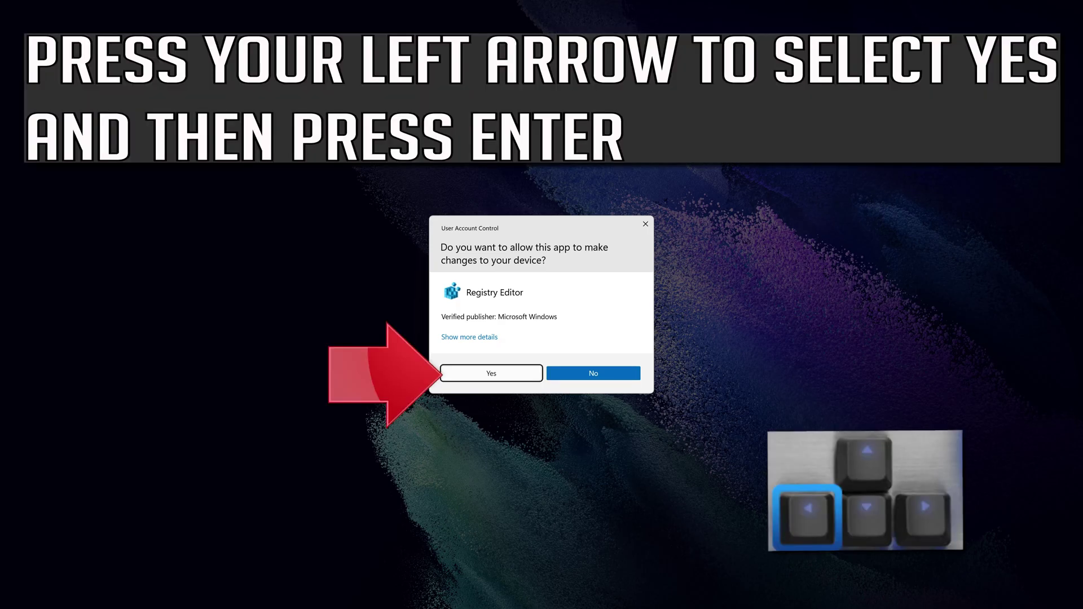
pyautogui.press('Return')
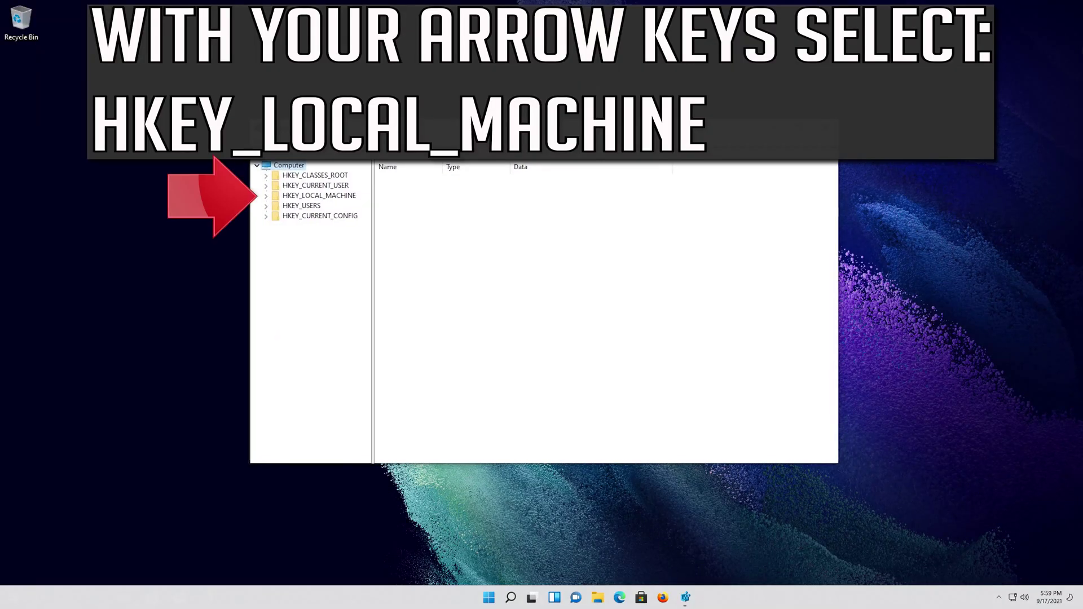
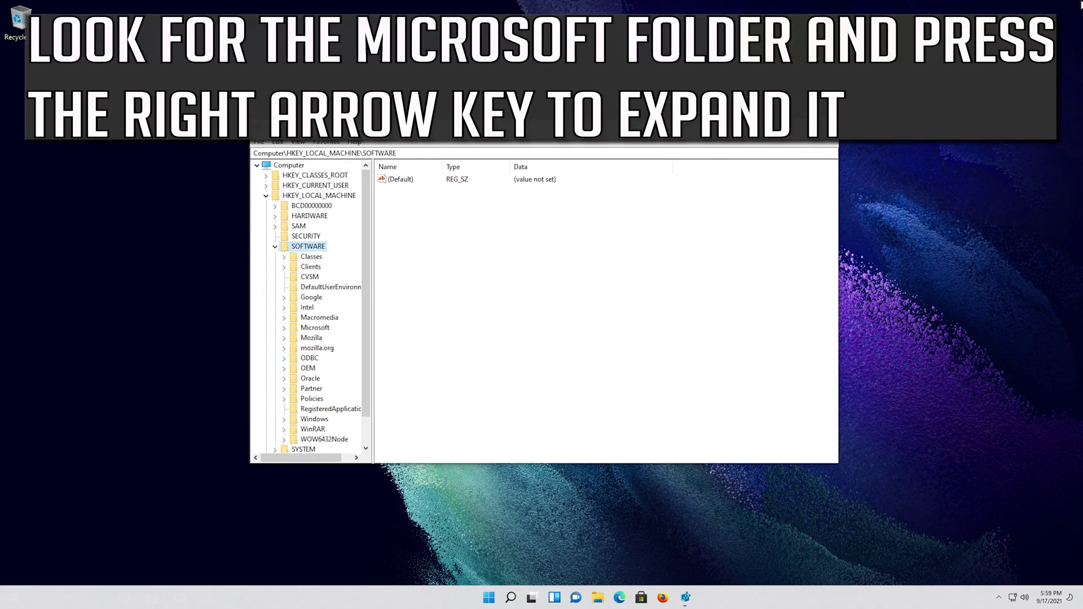
# Expand the Microsoft key under HKEY_LOCAL_MACHINE\SOFTWARE
pyautogui.press('Down')
pyautogui.press('Down')
pyautogui.press('Down')
pyautogui.press('Down')
pyautogui.press('Down')
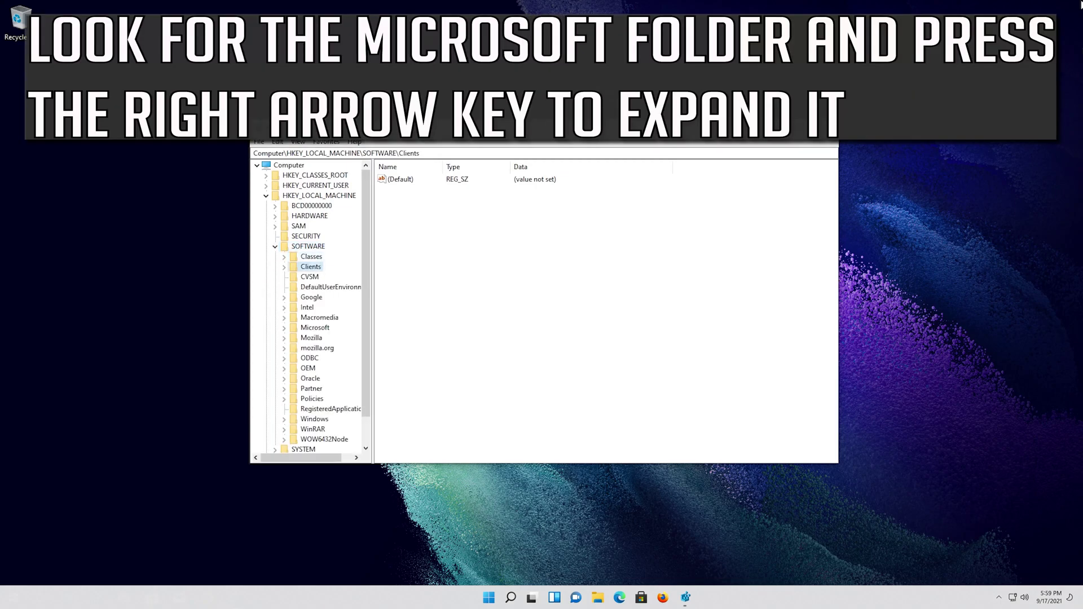
pyautogui.press('Down')
pyautogui.press('Down')
pyautogui.press('Down')
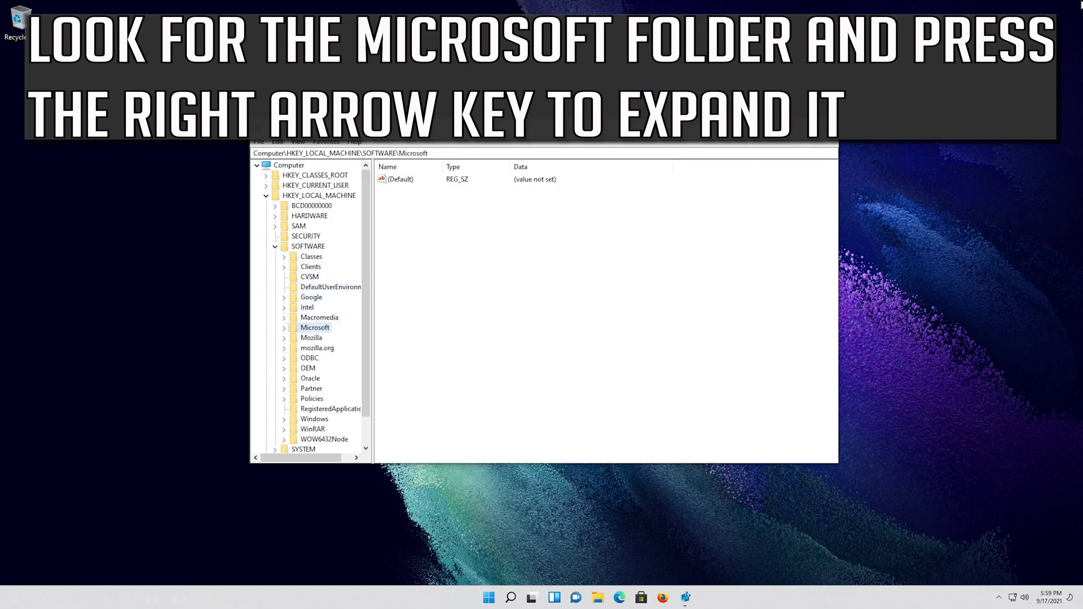
pyautogui.press('Right')
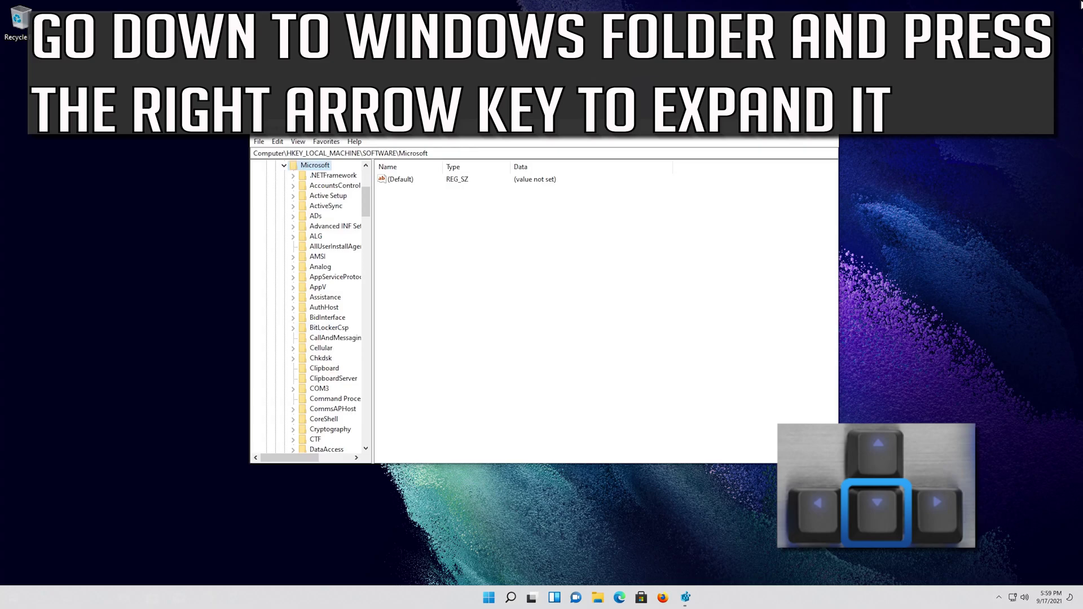
# Find the Windows key under HKEY_LOCAL_MACHINE\SOFTWARE\Microsoft and expand it
pyautogui.press('Down')
pyautogui.press('Down')
pyautogui.press('Down')
pyautogui.press('Down')
pyautogui.press('Down')
pyautogui.press('Down')
pyautogui.press('Down')
pyautogui.press('Down')
pyautogui.press('Down')
pyautogui.press('Down')
pyautogui.press('Down')
pyautogui.press('Down')
pyautogui.press('Down')
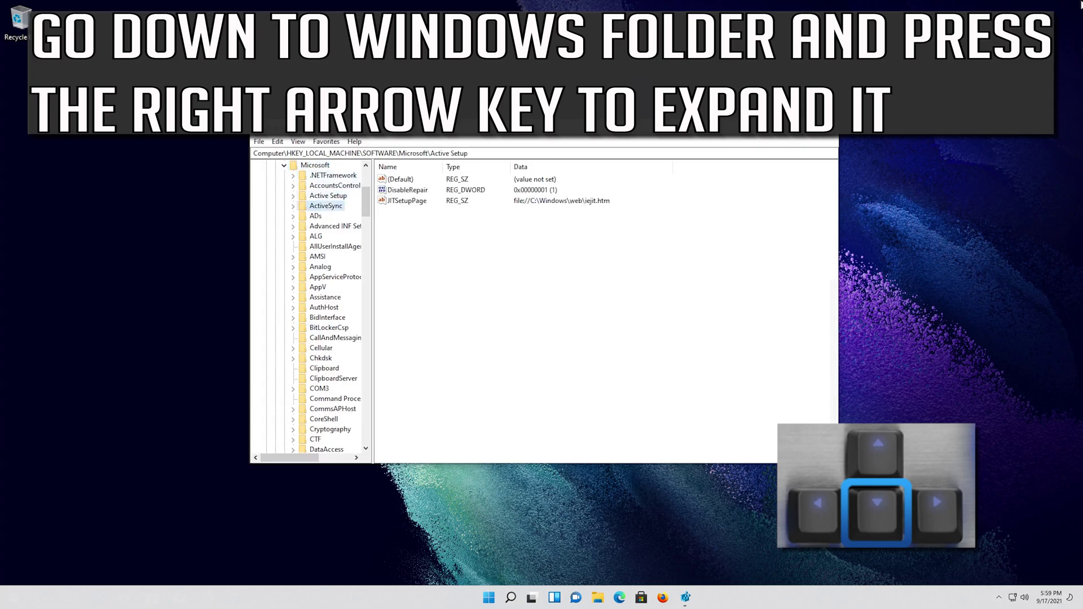
pyautogui.press('Down')
pyautogui.press('Down')
pyautogui.press('Down')
pyautogui.press('Down')
pyautogui.press('Down')
pyautogui.press('Down')
pyautogui.press('Down')
pyautogui.press('Down')
pyautogui.press('Down')
pyautogui.press('Down')
pyautogui.press('Down')
pyautogui.press('Down')
pyautogui.press('Down')
pyautogui.press('Down')
pyautogui.press('Down')
pyautogui.press('Down')
pyautogui.press('Down')
pyautogui.press('Down')
pyautogui.press('Down')
pyautogui.press('Down')
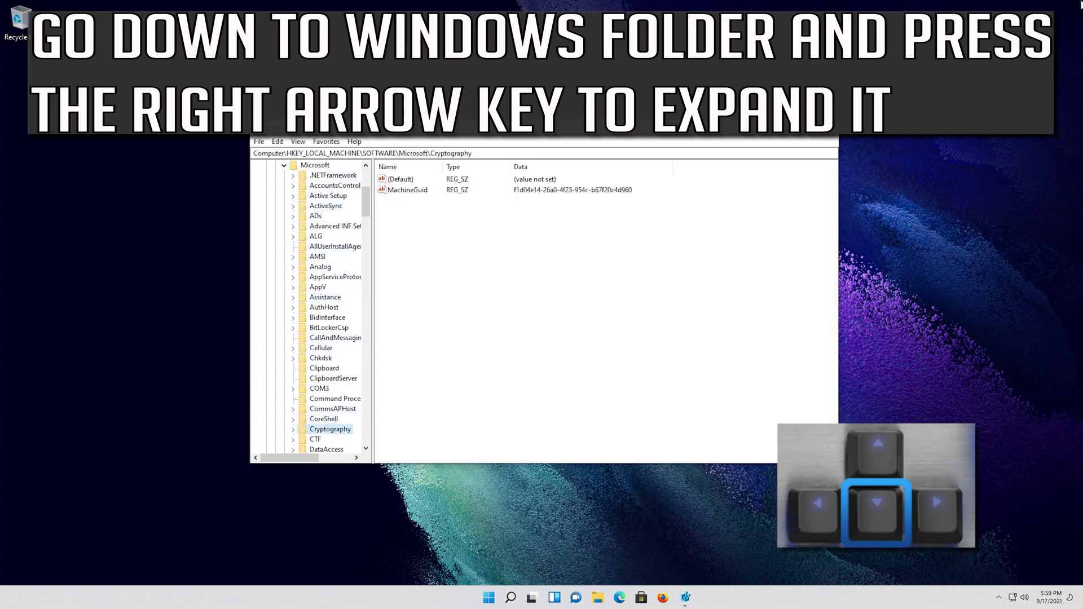
pyautogui.press('Down')
pyautogui.press('Down')
pyautogui.press('Down')
pyautogui.press('Down')
pyautogui.press('Down')
pyautogui.press('Down')
pyautogui.press('Down')
pyautogui.press('Down')
pyautogui.press('Down')
pyautogui.press('Down')
pyautogui.press('Down')
pyautogui.press('Down')
pyautogui.press('Down')
pyautogui.press('Down')
pyautogui.press('Down')
pyautogui.press('Down')
pyautogui.press('Down')
pyautogui.press('Down')
pyautogui.press('Down')
pyautogui.press('Down')
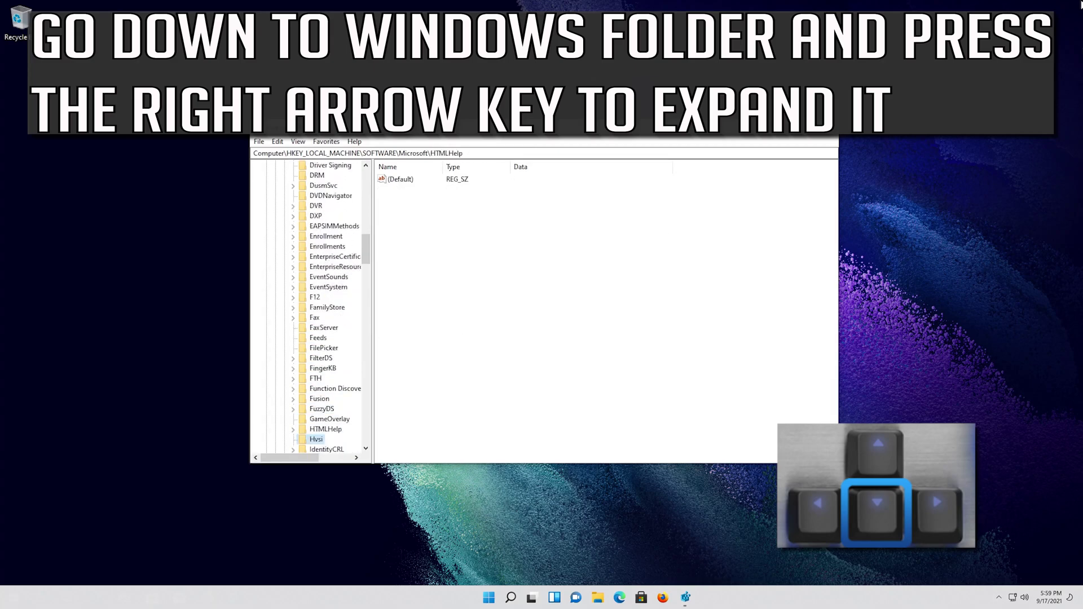
pyautogui.press('Down')
pyautogui.press('Down')
pyautogui.press('Down')
pyautogui.press('Down')
pyautogui.press('Down')
pyautogui.press('Down')
pyautogui.press('Down')
pyautogui.press('Down')
pyautogui.press('Down')
pyautogui.press('Down')
pyautogui.press('Down')
pyautogui.press('Down')
pyautogui.press('Down')
pyautogui.press('Down')
pyautogui.press('Down')
pyautogui.press('Down')
pyautogui.press('Down')
pyautogui.press('Down')
pyautogui.press('Down')
pyautogui.press('Down')
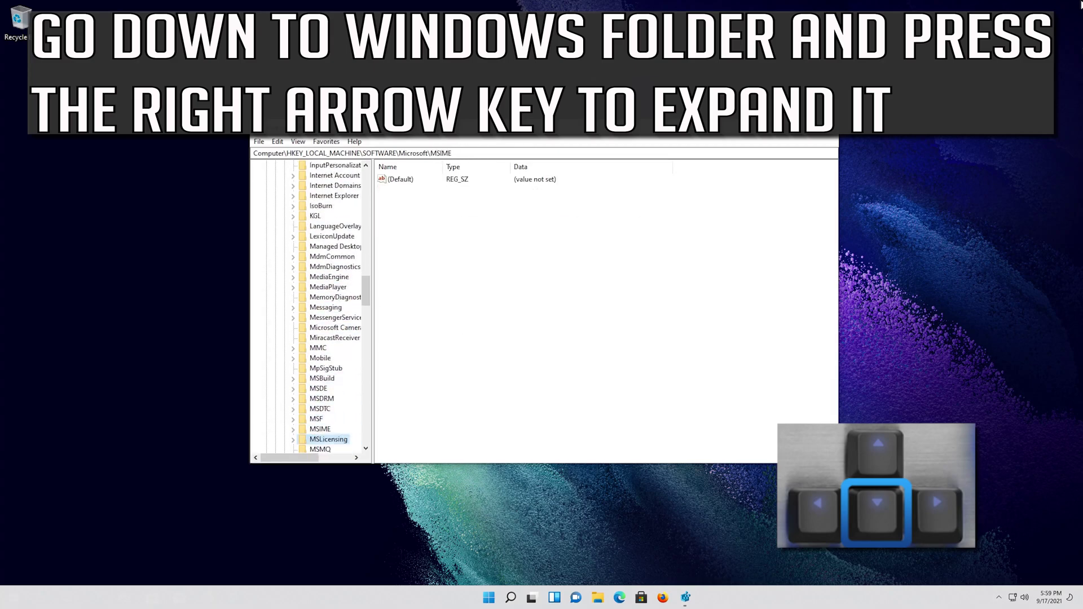
pyautogui.press('Down')
pyautogui.press('Down')
pyautogui.press('Down')
pyautogui.press('Down')
pyautogui.press('Down')
pyautogui.press('Down')
pyautogui.press('Down')
pyautogui.press('Down')
pyautogui.press('Down')
pyautogui.press('Down')
pyautogui.press('Down')
pyautogui.press('Down')
pyautogui.press('Down')
pyautogui.press('Down')
pyautogui.press('Down')
pyautogui.press('Down')
pyautogui.press('Down')
pyautogui.press('Down')
pyautogui.press('Down')
pyautogui.press('Down')
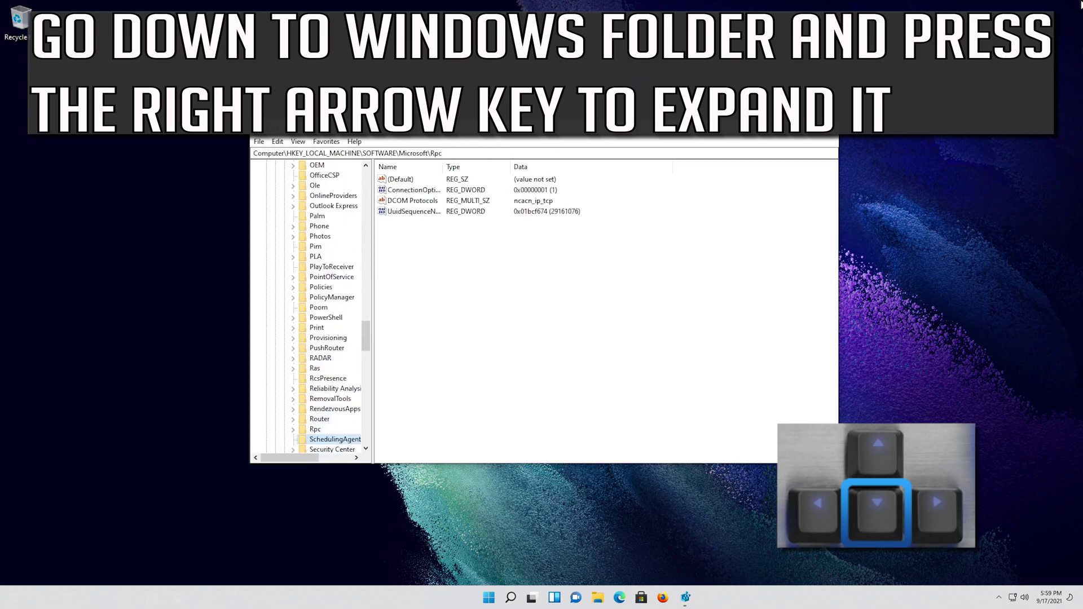
pyautogui.press('Down')
pyautogui.press('Down')
pyautogui.press('Down')
pyautogui.press('Down')
pyautogui.press('Down')
pyautogui.press('Down')
pyautogui.press('Down')
pyautogui.press('Down')
pyautogui.press('Down')
pyautogui.press('Down')
pyautogui.press('Down')
pyautogui.press('Down')
pyautogui.press('Down')
pyautogui.press('Down')
pyautogui.press('Down')
pyautogui.press('Down')
pyautogui.press('Down')
pyautogui.press('Down')
pyautogui.press('Down')
pyautogui.press('Down')
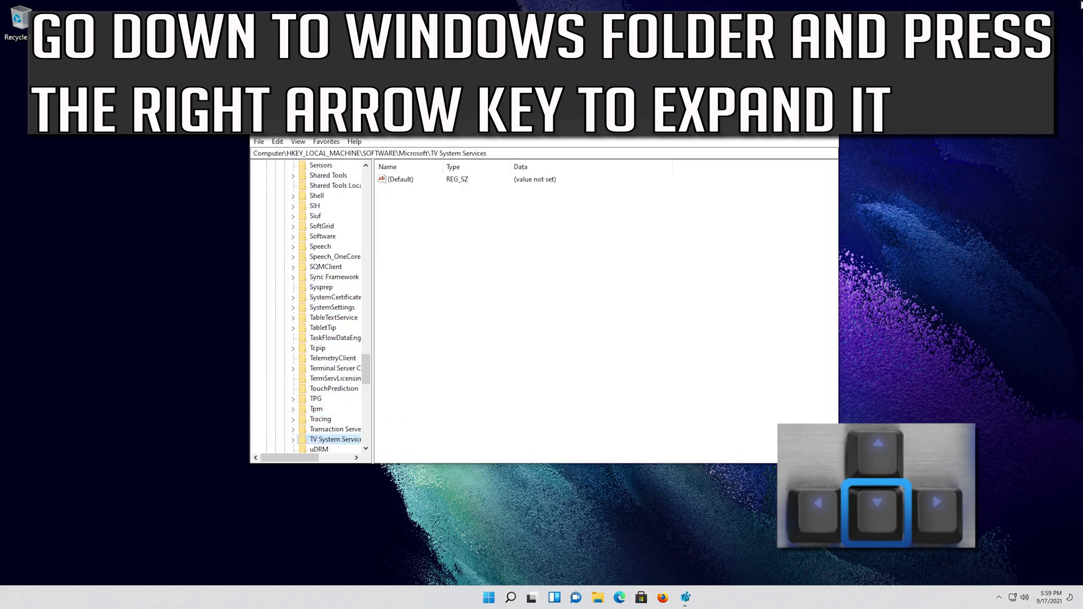
pyautogui.press('Down')
pyautogui.press('Down')
pyautogui.press('Down')
pyautogui.press('Down')
pyautogui.press('Down')
pyautogui.press('Down')
pyautogui.press('Down')
pyautogui.press('Down')
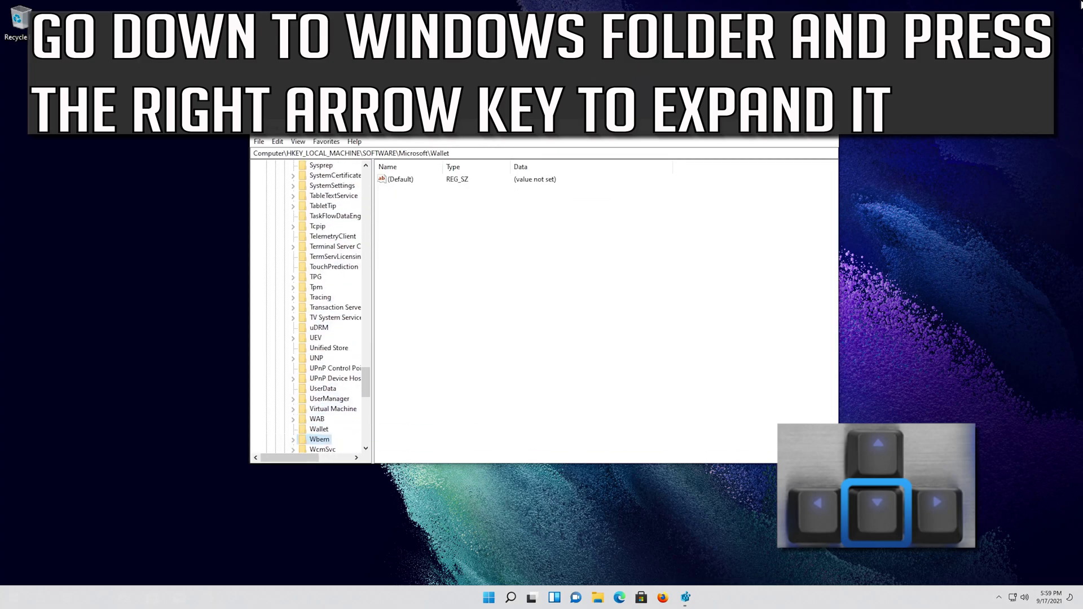
pyautogui.press('Down')
pyautogui.press('Down')
pyautogui.press('Down')
pyautogui.press('Down')
pyautogui.press('Down')
pyautogui.press('Down')
pyautogui.press('Down')
pyautogui.press('Down')
pyautogui.press('Down')
pyautogui.press('Up')
pyautogui.press('Up')
pyautogui.press('Up')
pyautogui.press('Up')
pyautogui.press('Up')
pyautogui.press('Up')
pyautogui.press('Up')
pyautogui.press('Up')
pyautogui.press('Up')
pyautogui.press('Up')
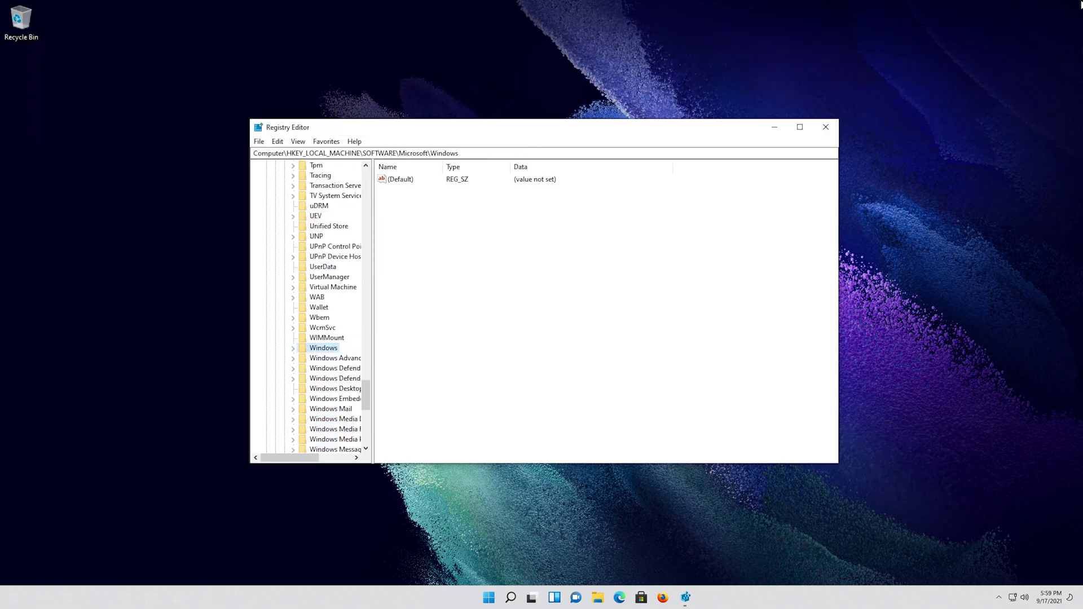
pyautogui.press('Right')
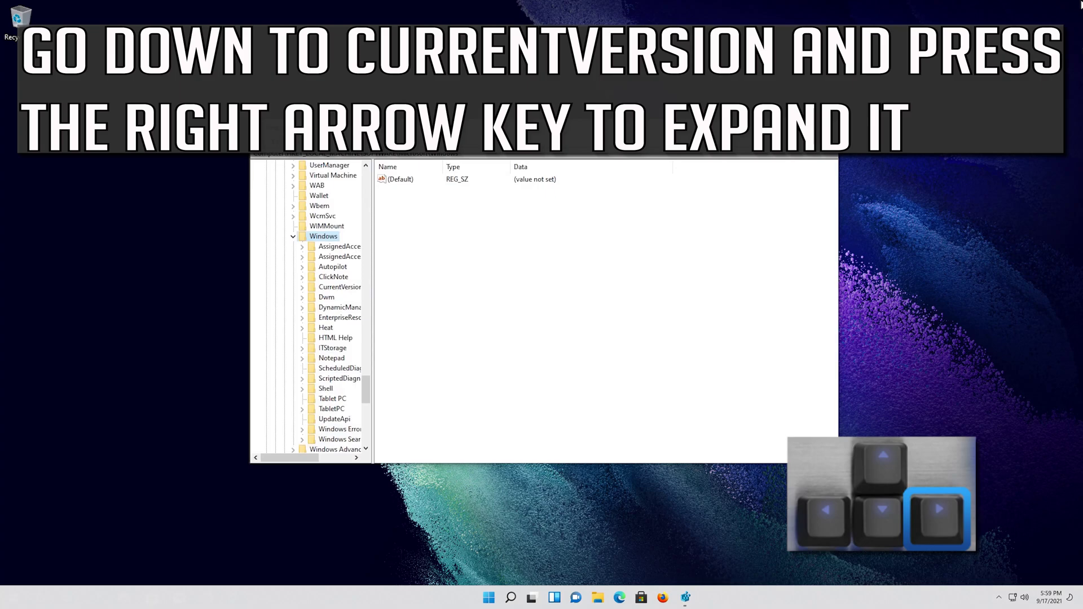
# Select the CurrentVersion key inside the expanded Windows key
pyautogui.press('Down')
pyautogui.press('Down')
pyautogui.press('Down')
pyautogui.press('Down')
pyautogui.press('Down')
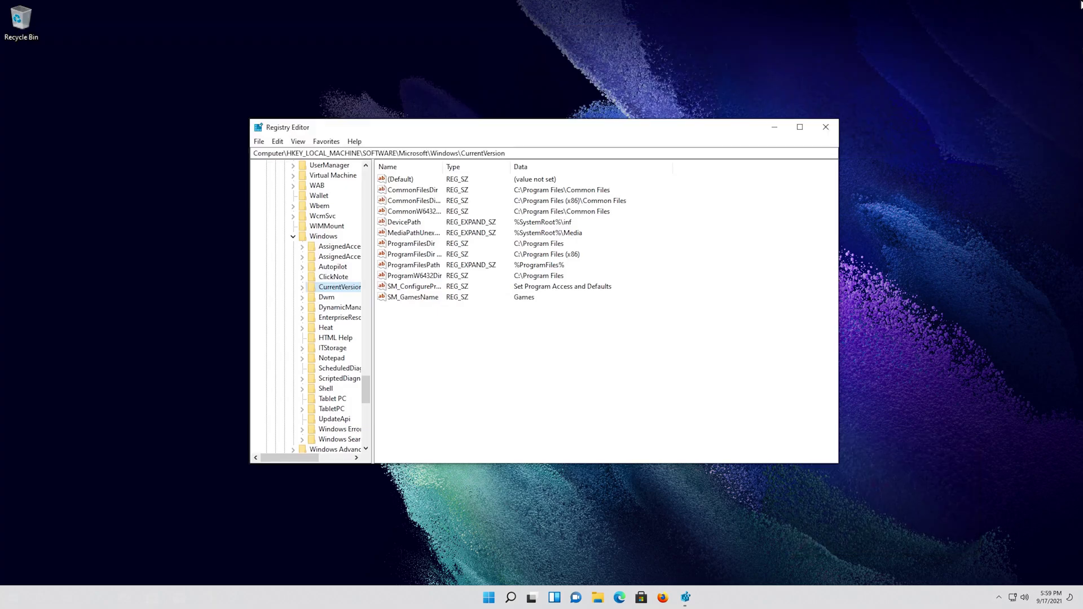
# Expand the CurrentVersion key, find the Policies key beneath it and expand that as well
pyautogui.press('Right')
pyautogui.press('Down')
pyautogui.press('Down')
pyautogui.press('Down')
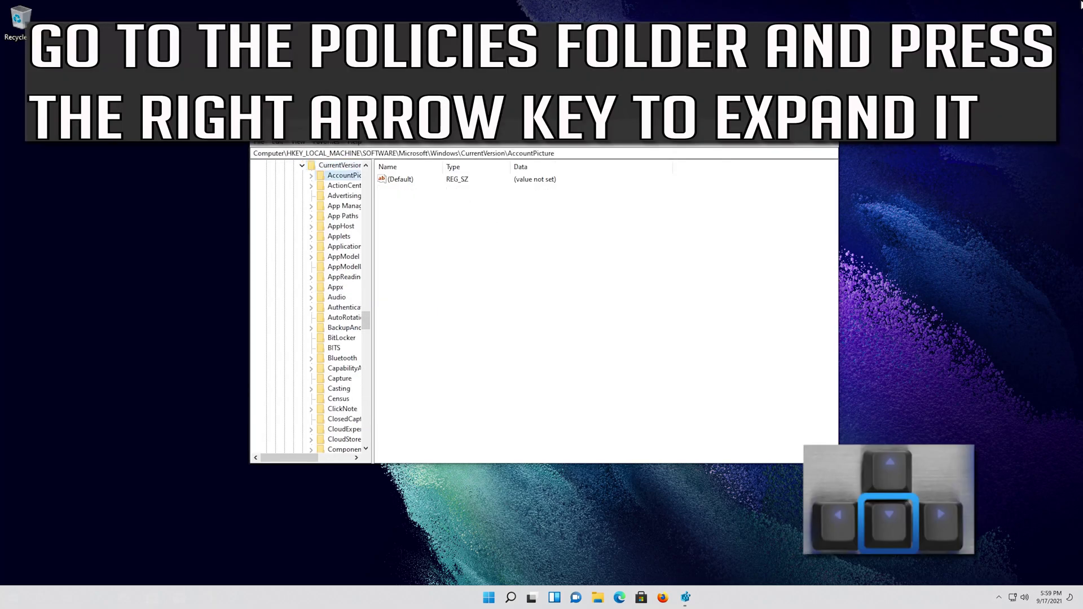
pyautogui.press('Down')
pyautogui.press('Down')
pyautogui.press('Down')
pyautogui.press('Down')
pyautogui.press('Down')
pyautogui.press('Down')
pyautogui.press('Down')
pyautogui.press('Down')
pyautogui.press('Down')
pyautogui.press('Down')
pyautogui.press('Down')
pyautogui.press('Down')
pyautogui.press('Down')
pyautogui.press('Down')
pyautogui.press('Down')
pyautogui.press('Down')
pyautogui.press('Down')
pyautogui.press('Down')
pyautogui.press('Down')
pyautogui.press('Down')
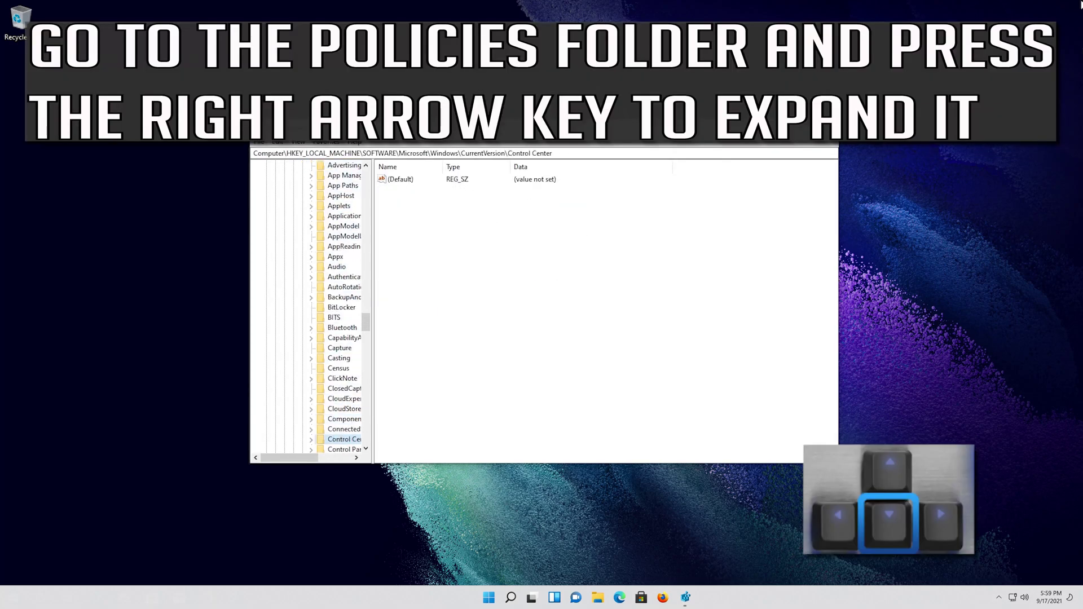
pyautogui.press('Down')
pyautogui.press('Down')
pyautogui.press('Down')
pyautogui.press('Down')
pyautogui.press('Down')
pyautogui.press('Down')
pyautogui.press('Down')
pyautogui.press('Down')
pyautogui.press('Down')
pyautogui.press('Down')
pyautogui.press('Down')
pyautogui.press('Down')
pyautogui.press('Down')
pyautogui.press('Down')
pyautogui.press('Down')
pyautogui.press('Down')
pyautogui.press('Down')
pyautogui.press('Down')
pyautogui.press('Down')
pyautogui.press('Down')
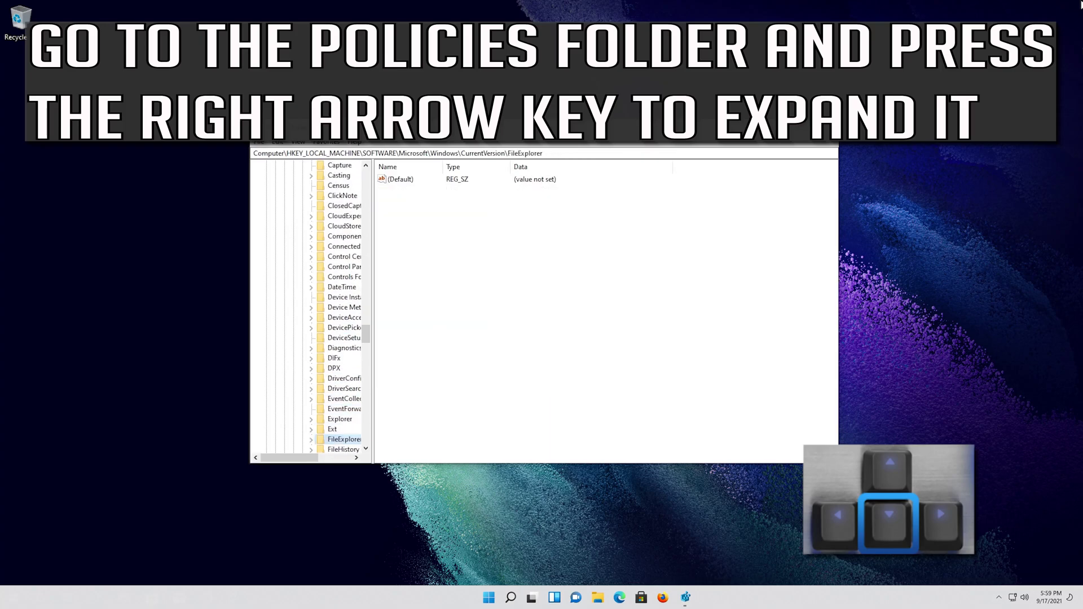
pyautogui.press('Down')
pyautogui.press('Down')
pyautogui.press('Down')
pyautogui.press('Down')
pyautogui.press('Down')
pyautogui.press('Down')
pyautogui.press('Down')
pyautogui.press('Down')
pyautogui.press('Down')
pyautogui.press('Down')
pyautogui.press('Down')
pyautogui.press('Down')
pyautogui.press('Down')
pyautogui.press('Down')
pyautogui.press('Down')
pyautogui.press('Down')
pyautogui.press('Down')
pyautogui.press('Down')
pyautogui.press('Down')
pyautogui.press('Down')
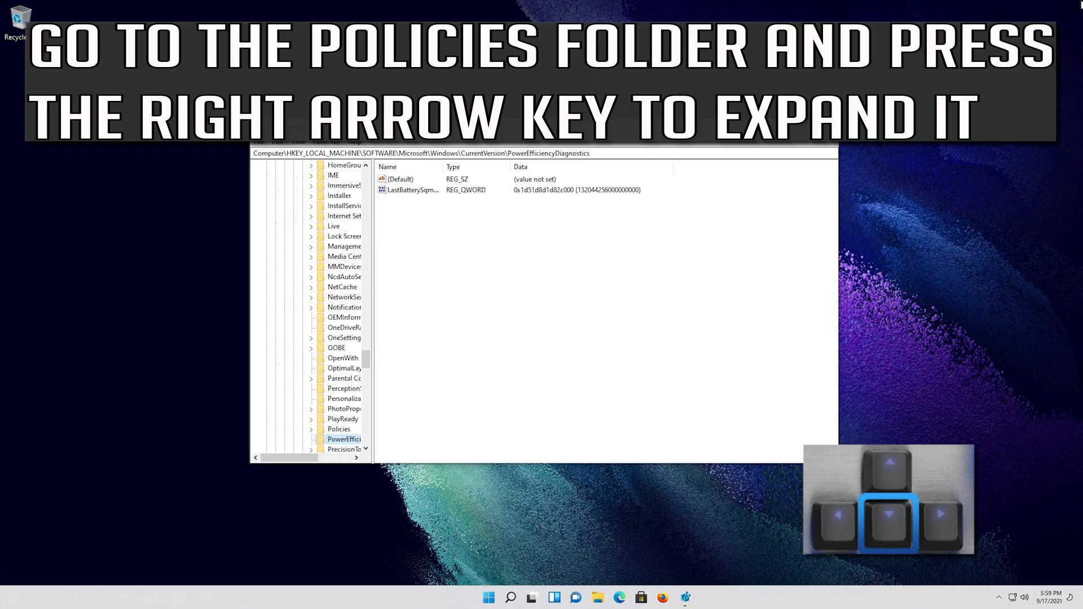
pyautogui.press('Down')
pyautogui.press('Down')
pyautogui.press('Down')
pyautogui.press('Down')
pyautogui.press('Down')
pyautogui.press('Down')
pyautogui.press('Down')
pyautogui.press('Down')
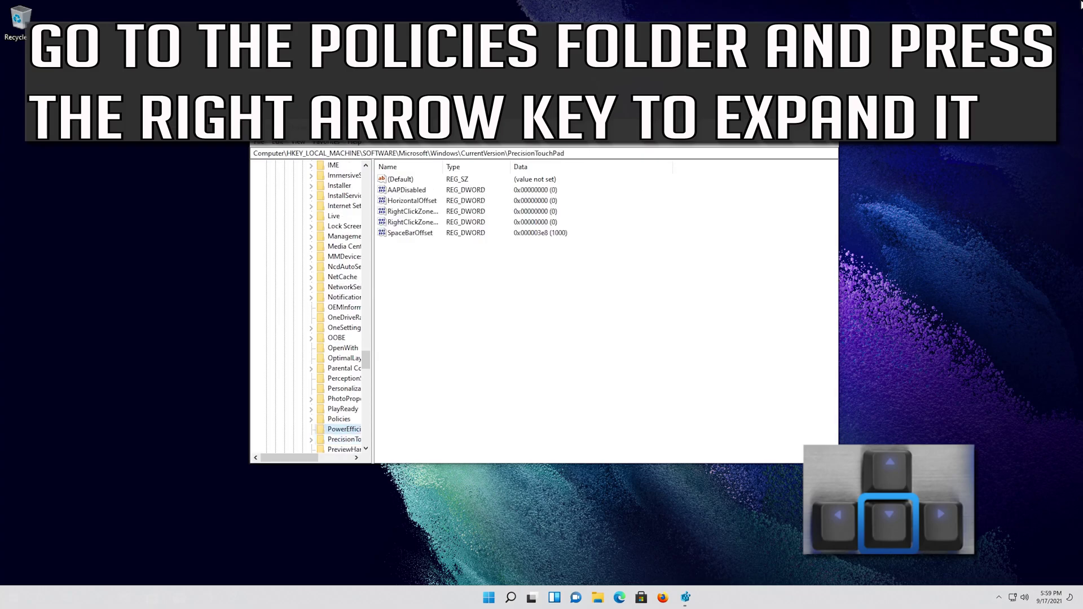
pyautogui.press('Up')
pyautogui.press('Up')
pyautogui.press('Up')
pyautogui.press('Up')
pyautogui.press('Up')
pyautogui.press('Up')
pyautogui.press('Up')
pyautogui.press('Up')
pyautogui.press('Up')
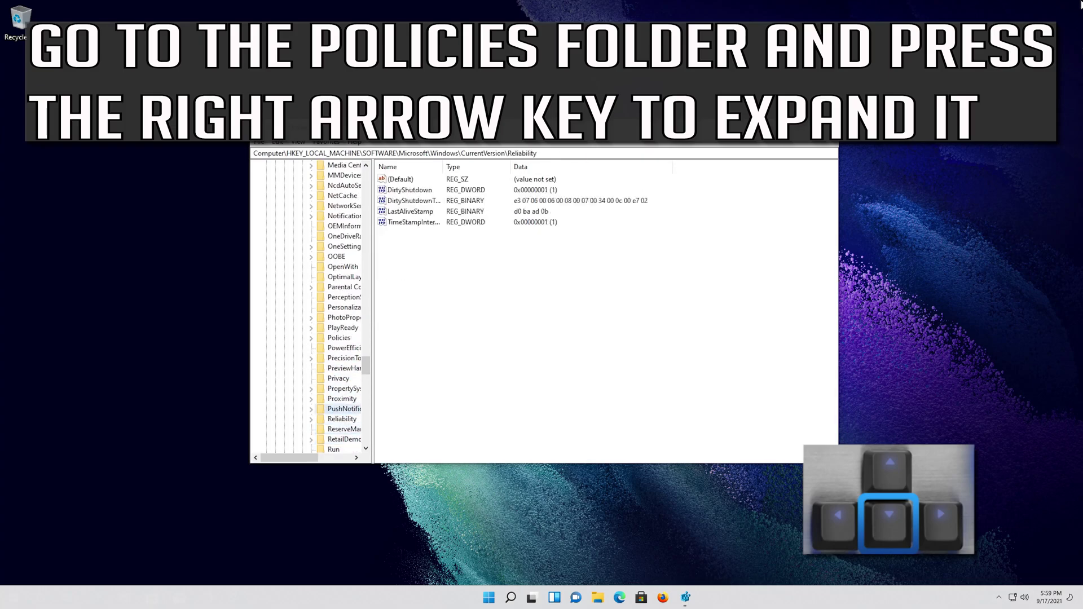
pyautogui.press('Right')
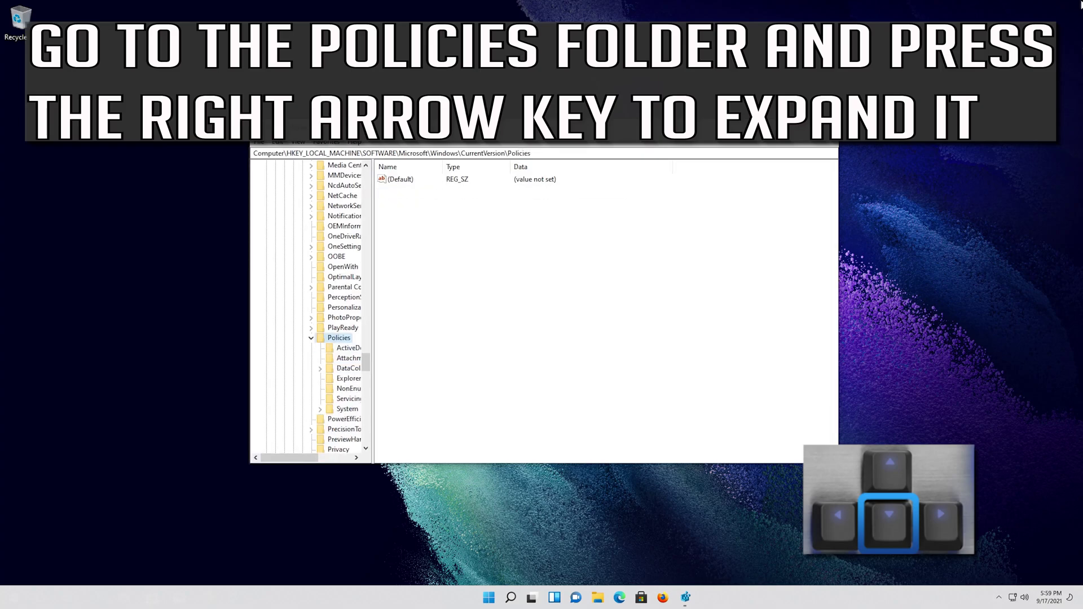
# Select the System key under Policies to list its values
pyautogui.press('Tab')
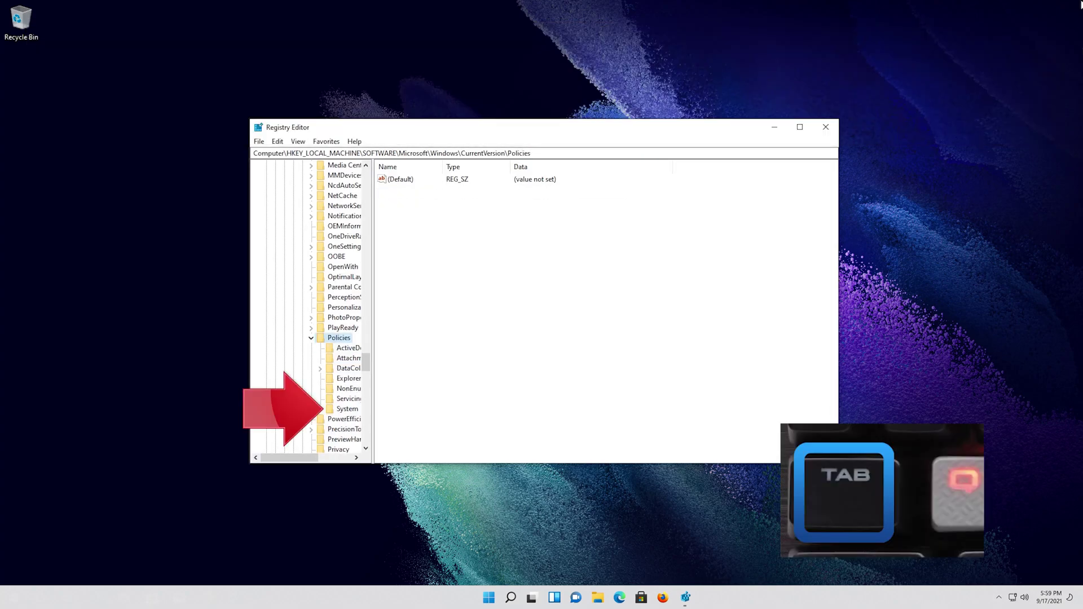
pyautogui.press('Down')
pyautogui.press('Down')
pyautogui.press('Down')
pyautogui.press('Down')
pyautogui.press('Down')
pyautogui.press('Down')
pyautogui.press('Down')
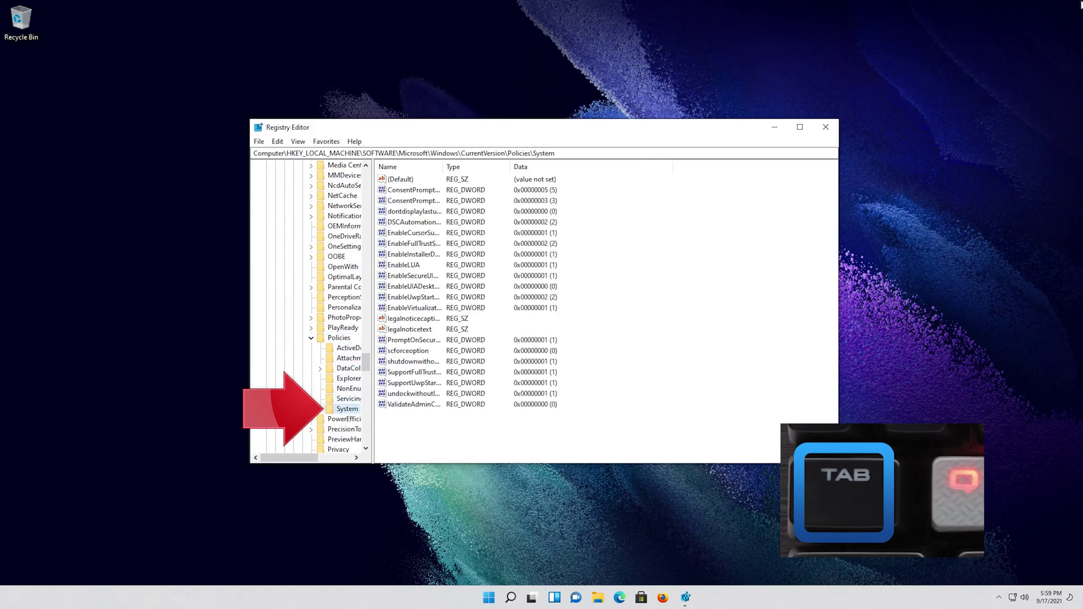
# Set the EnableCursorSuppression value data of the System key to 0 and apply the change
pyautogui.press('Tab')
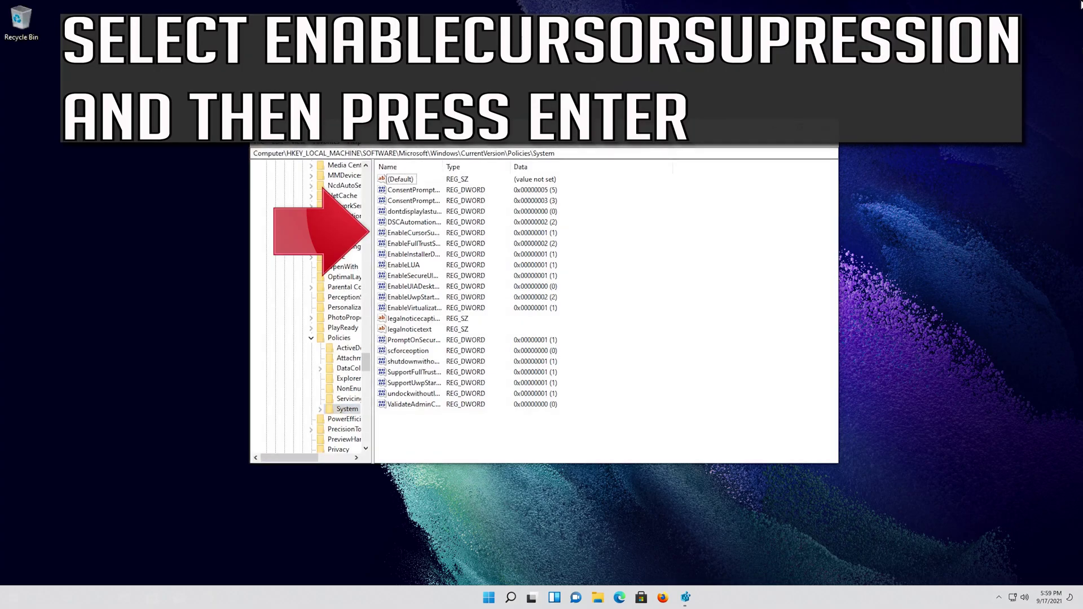
pyautogui.press('Down')
pyautogui.press('Down')
pyautogui.press('Down')
pyautogui.press('Down')
pyautogui.press('Down')
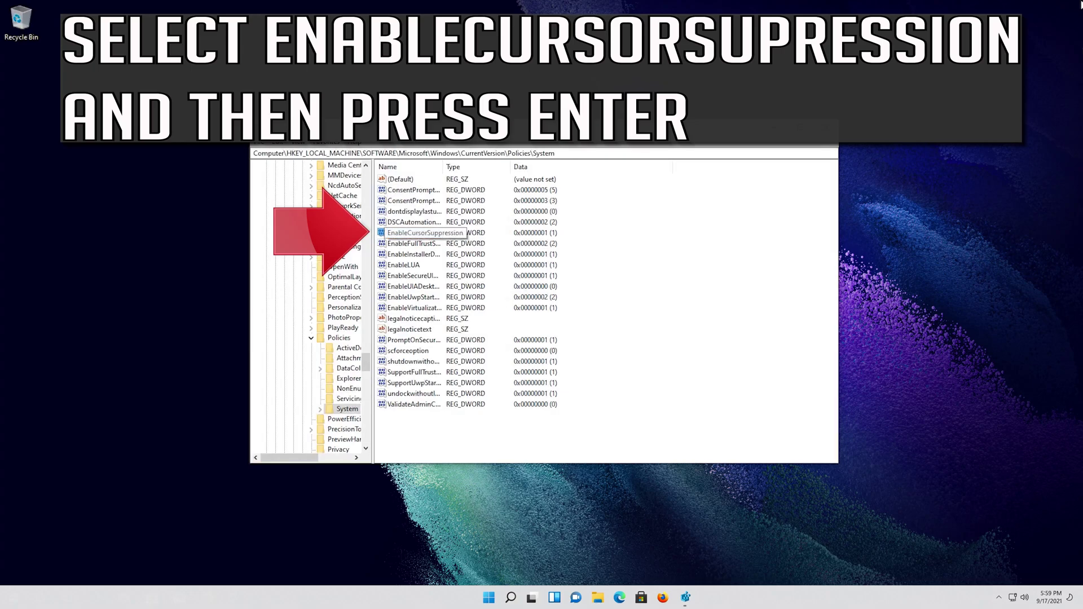
pyautogui.press('Return')
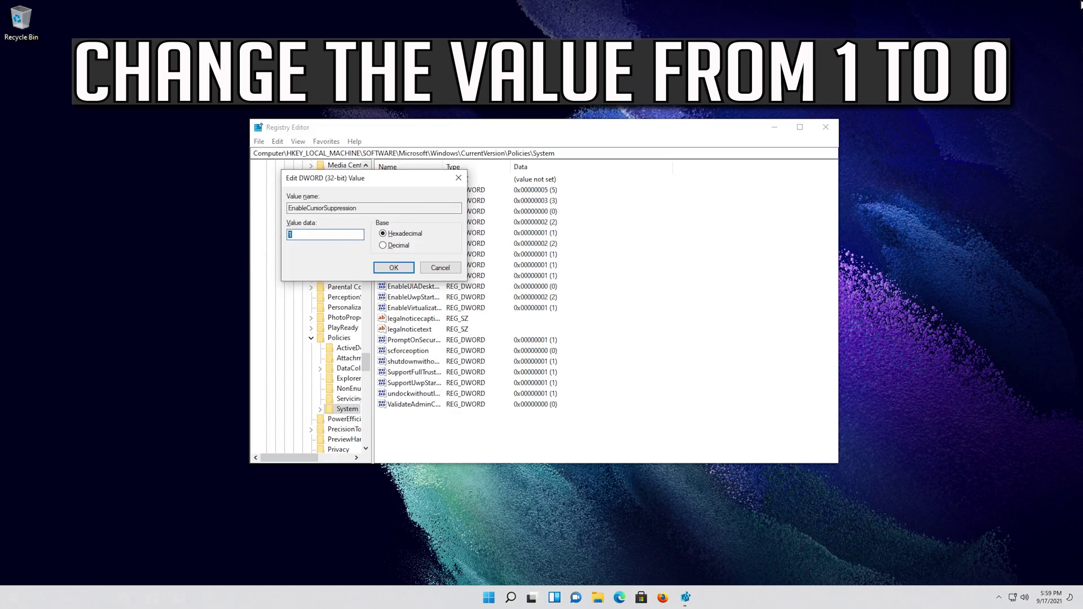
pyautogui.write('0')
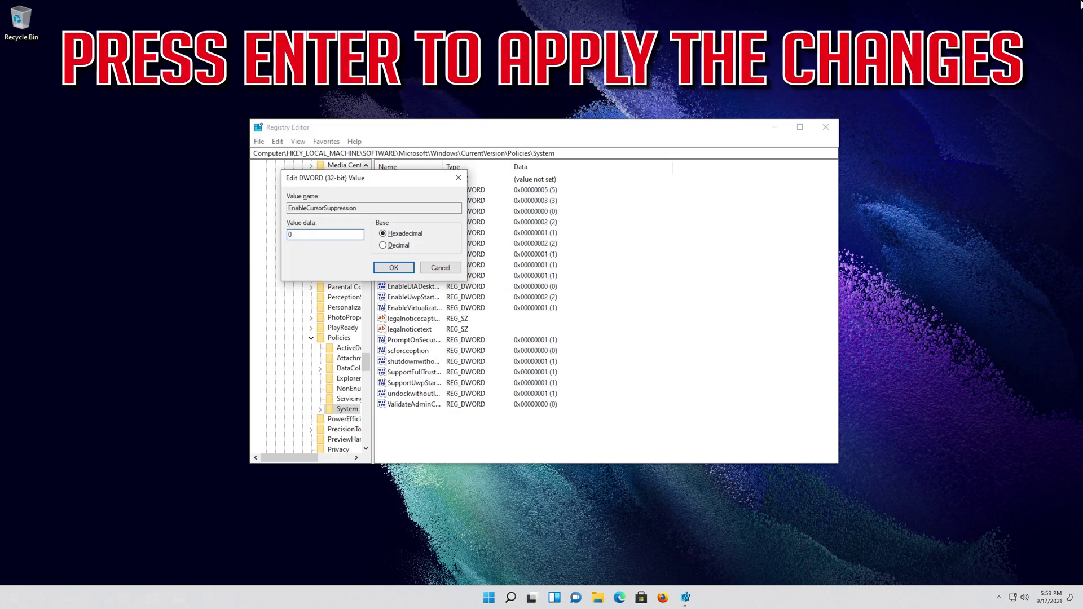
pyautogui.press('Return')
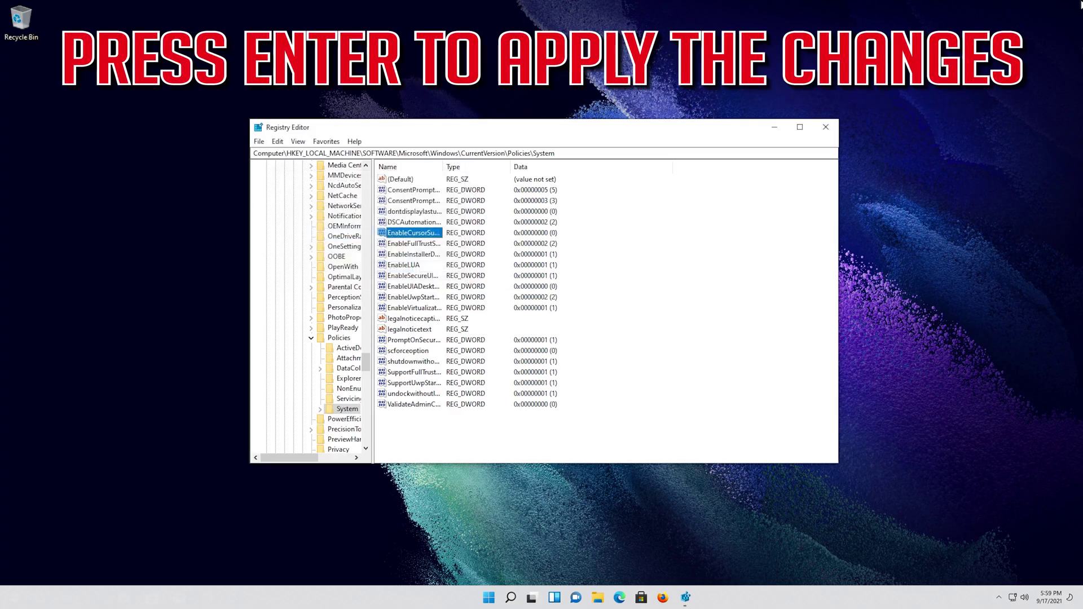
# Bring up the Windows security screen and restart the PC from its power options
pyautogui.hotkey('ctrl', 'alt', 'Delete')
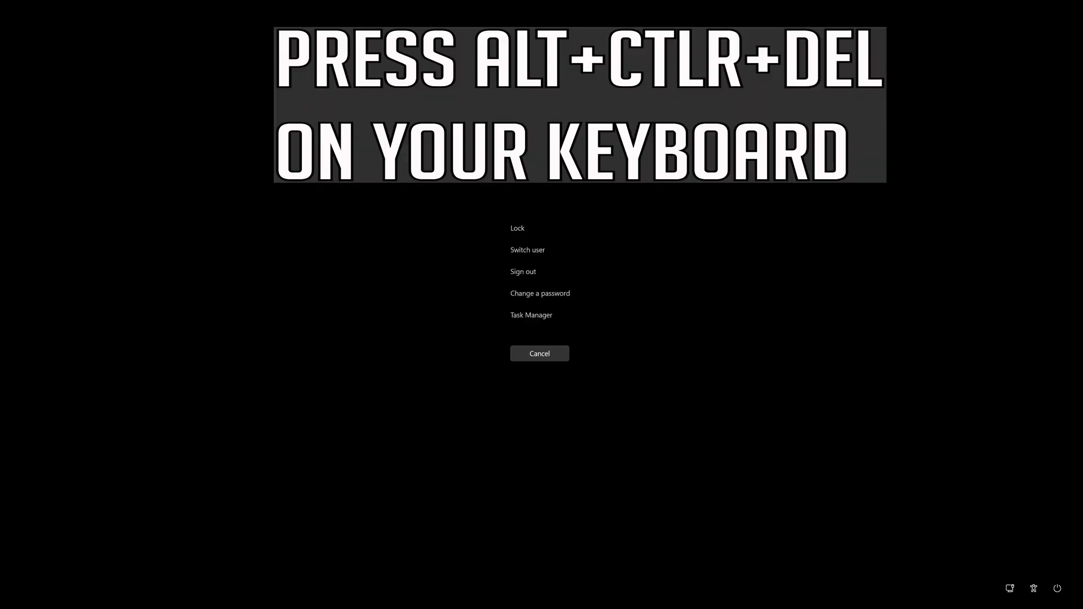
pyautogui.press('Tab')
pyautogui.press('Tab')
pyautogui.press('Tab')
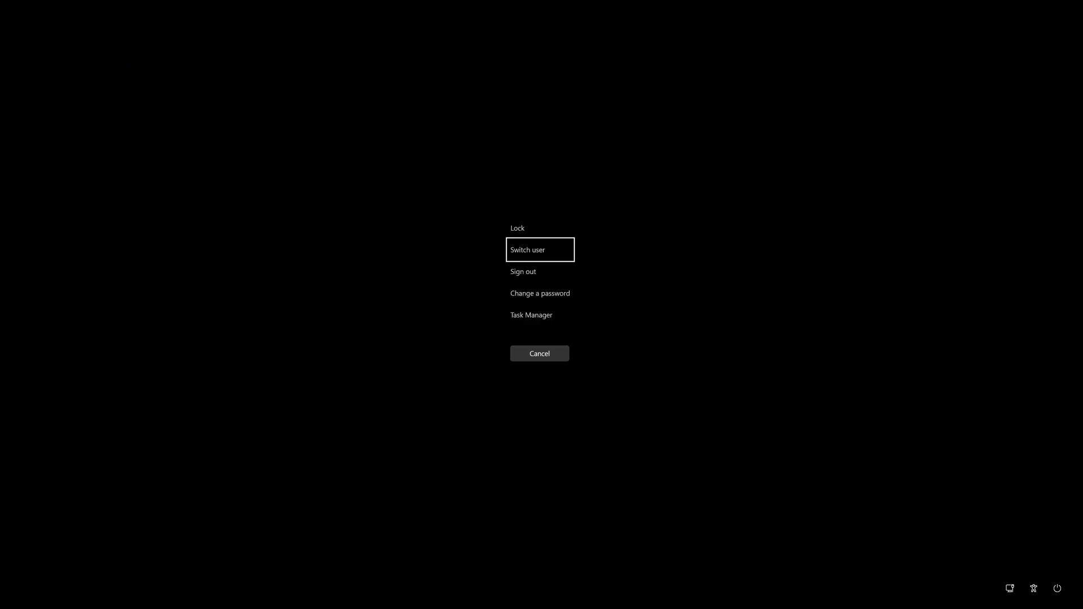
pyautogui.press('Tab')
pyautogui.press('Tab')
pyautogui.press('Tab')
pyautogui.press('Tab')
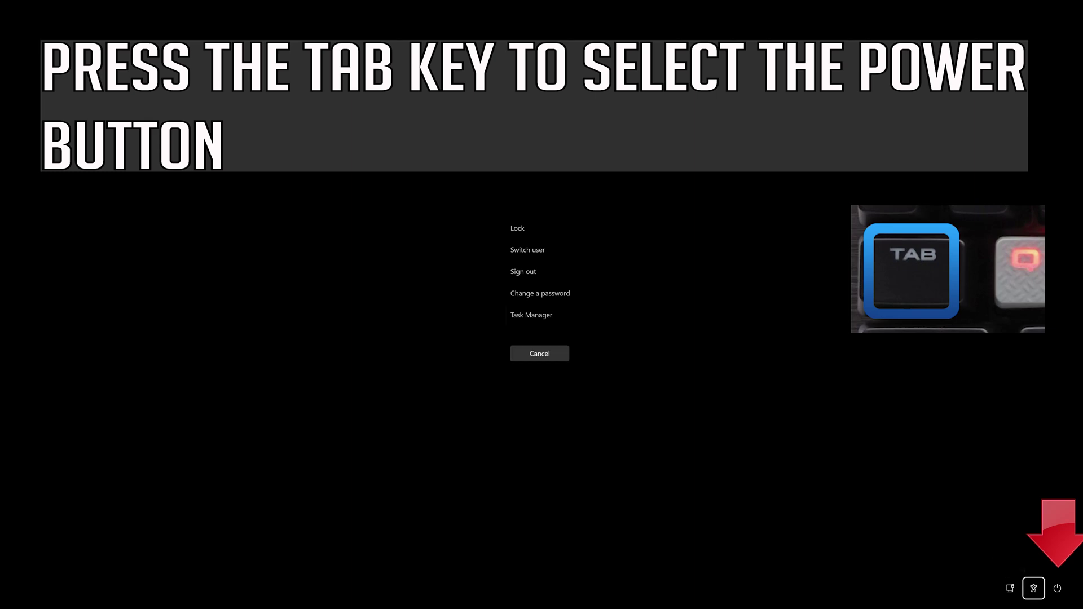
pyautogui.press('Tab')
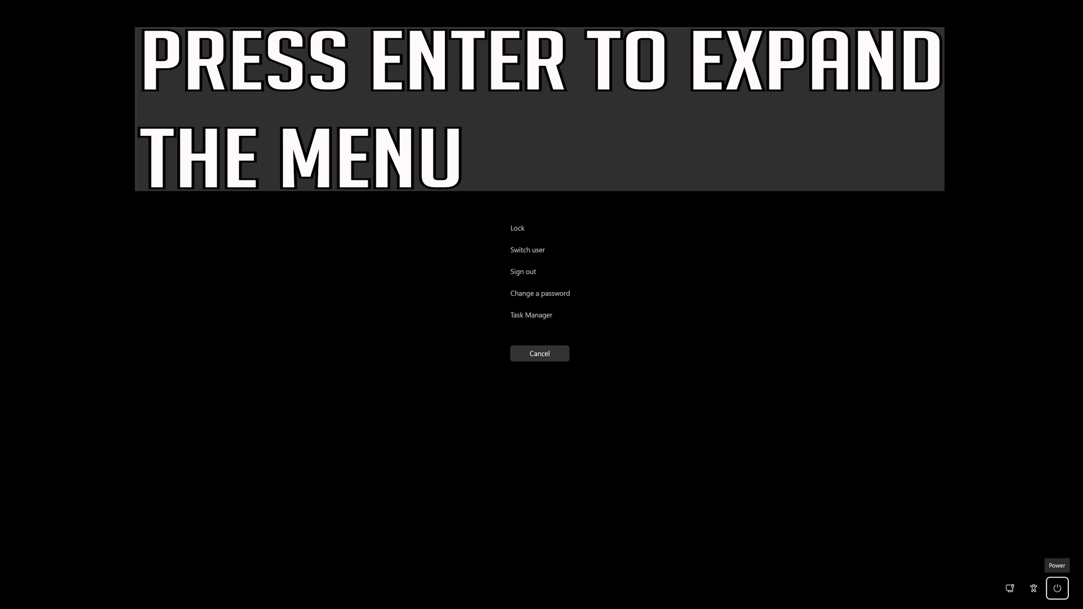
pyautogui.press('Return')
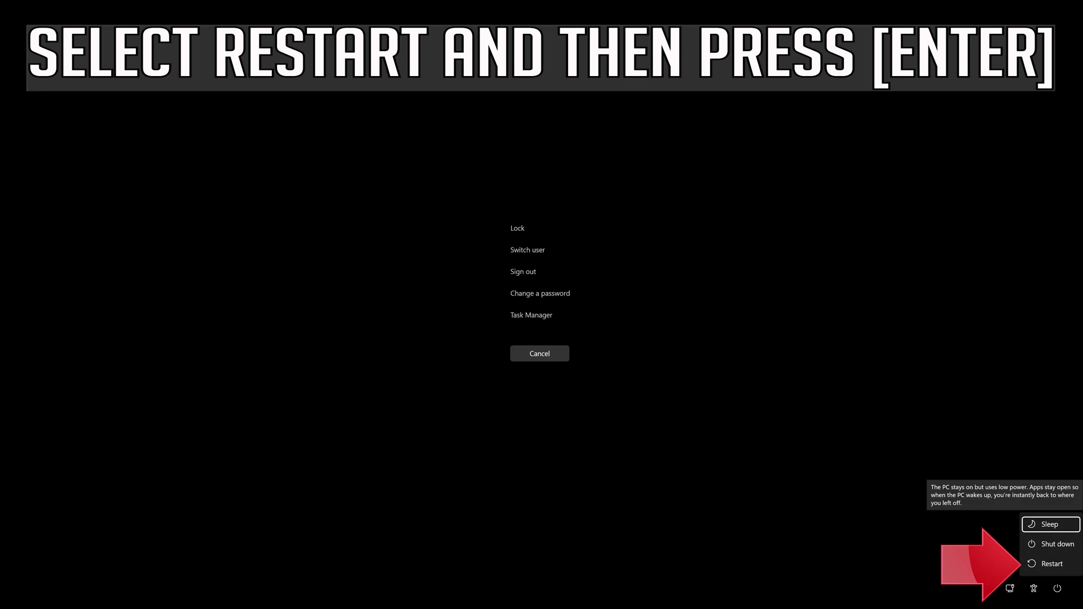
pyautogui.press('Down')
pyautogui.press('Down')
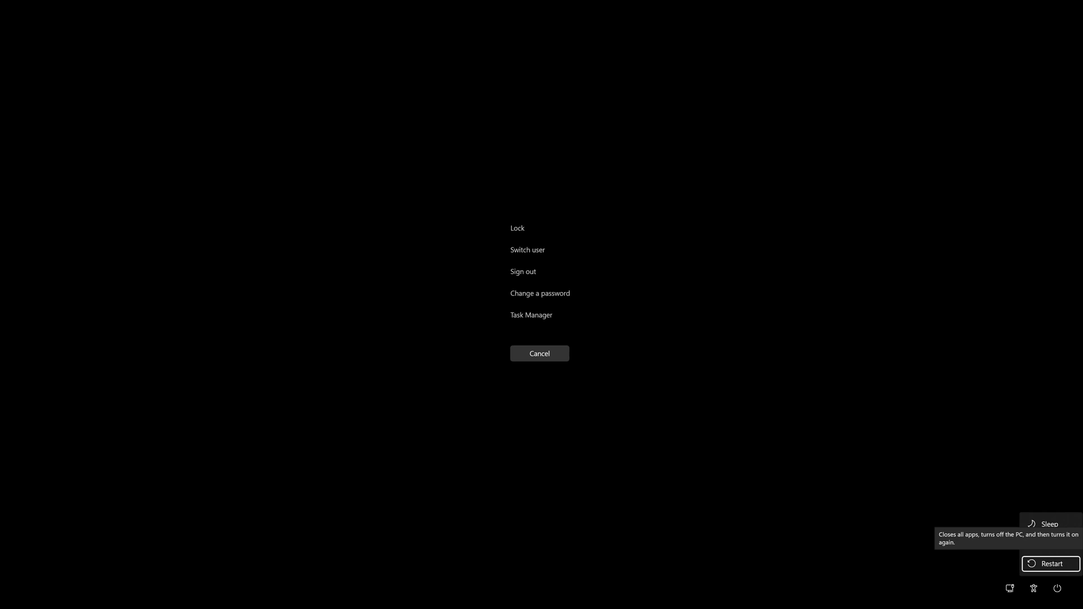
pyautogui.press('Return')
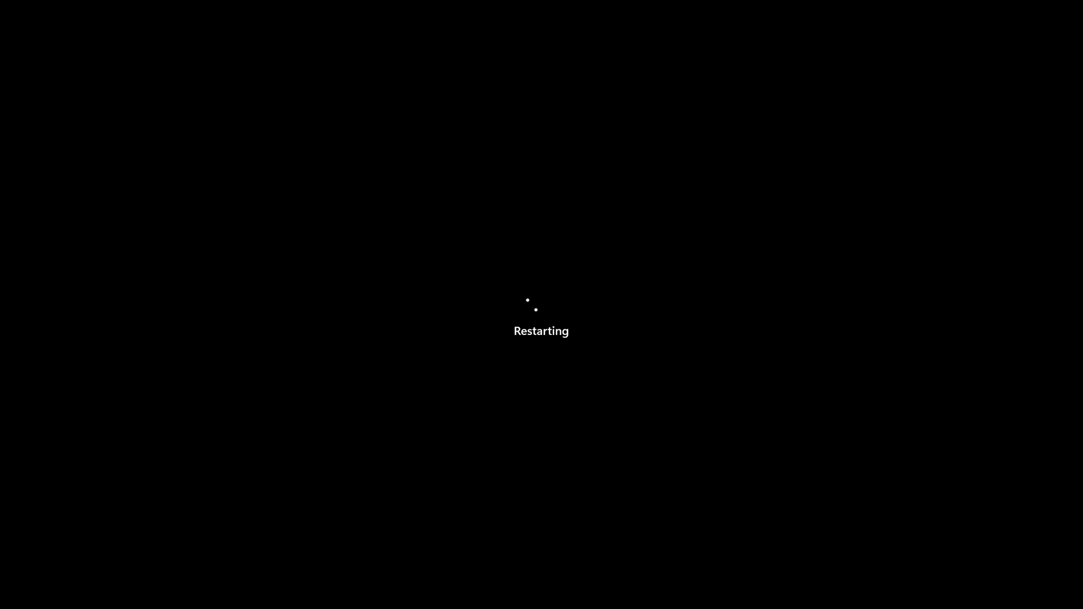